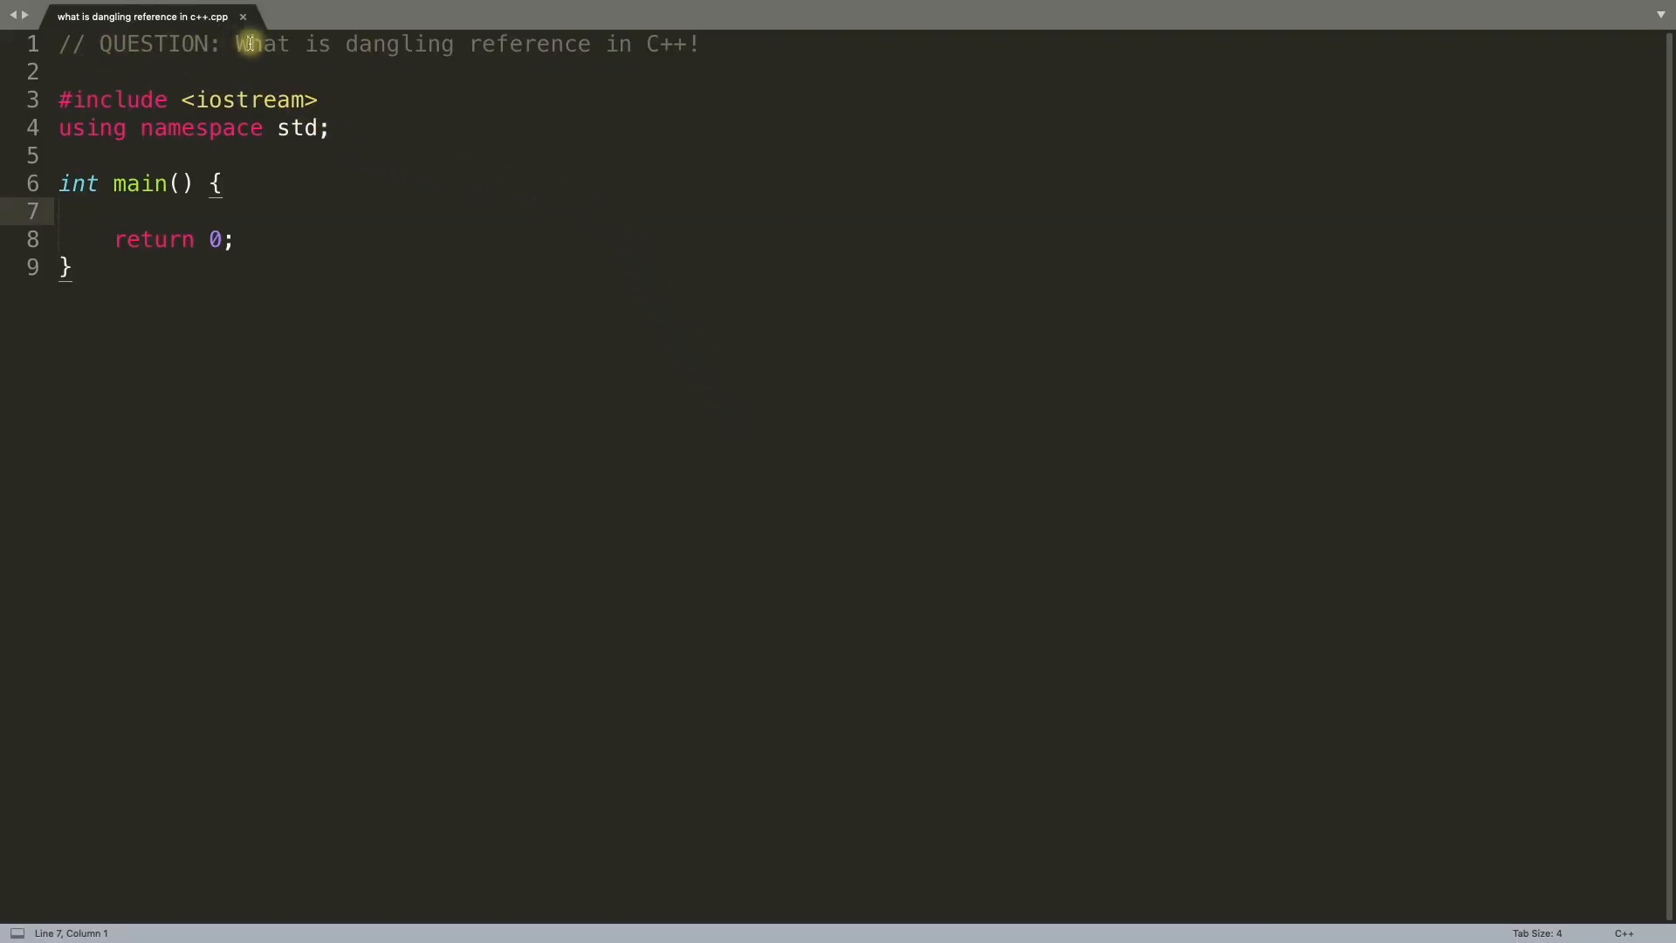
Highlight the question comment and the word 'reference' to point them out.
{"action": "left_click_drag", "start_coordinate": [221, 44], "coordinate": [239, 46]}
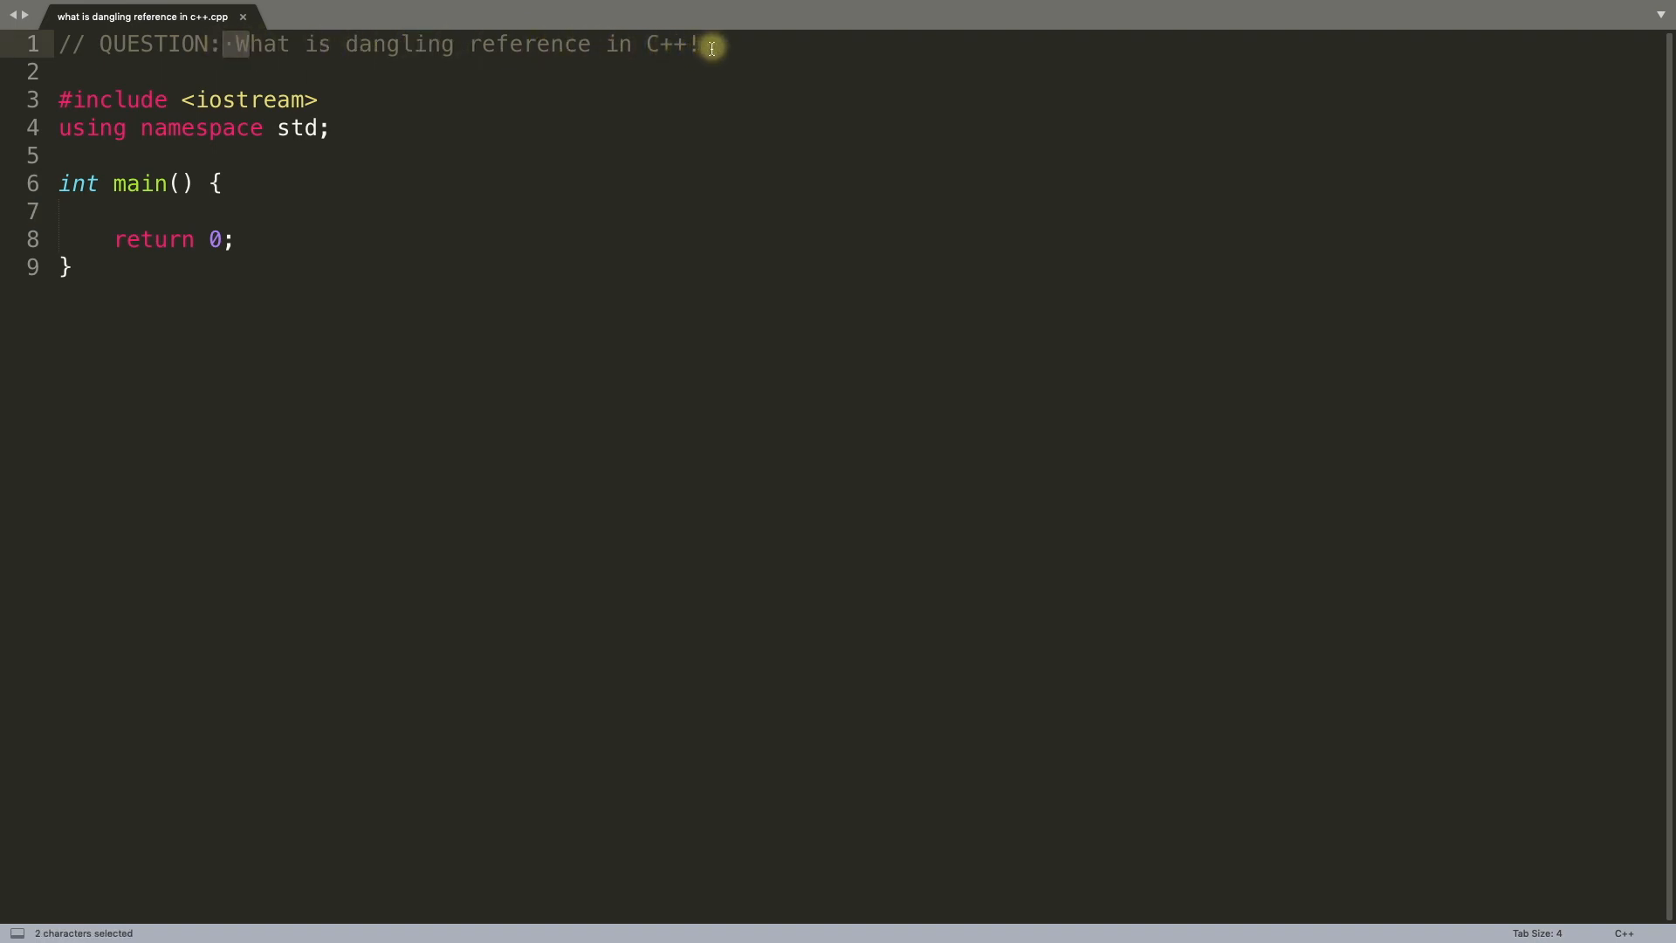
{"action": "left_click_drag", "start_coordinate": [702, 44], "coordinate": [236, 45]}
{"action": "left_click", "coordinate": [321, 77]}
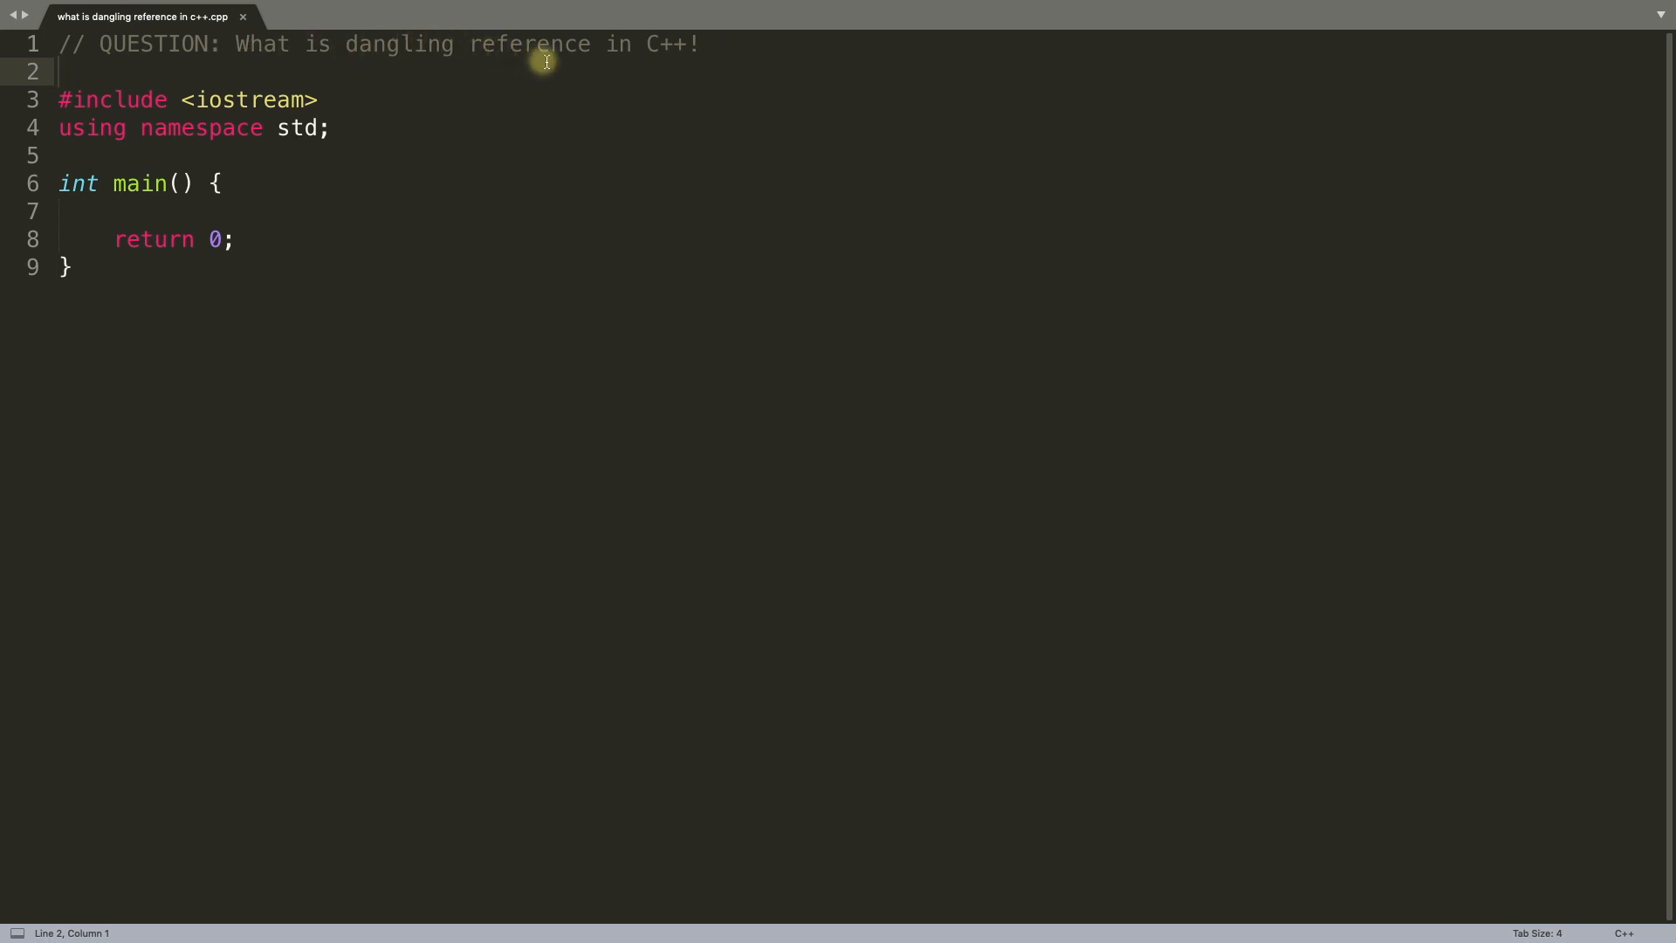
{"action": "left_click", "coordinate": [596, 43]}
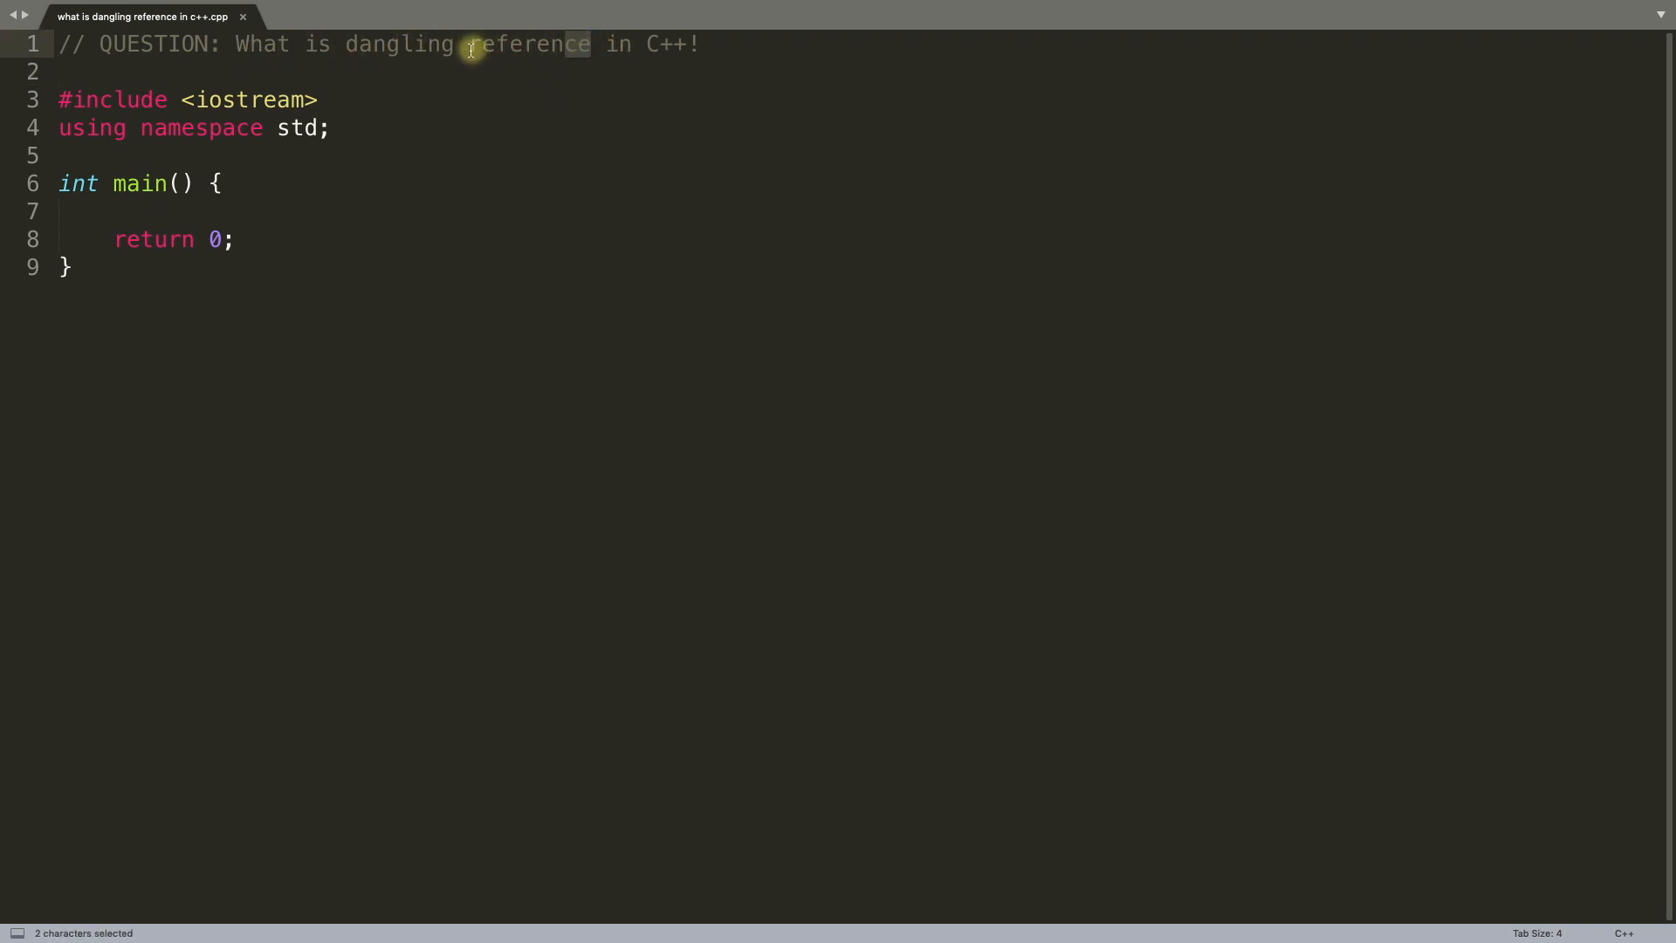
{"action": "left_click_drag", "start_coordinate": [467, 45], "coordinate": [592, 46]}
{"action": "left_click", "coordinate": [530, 73]}
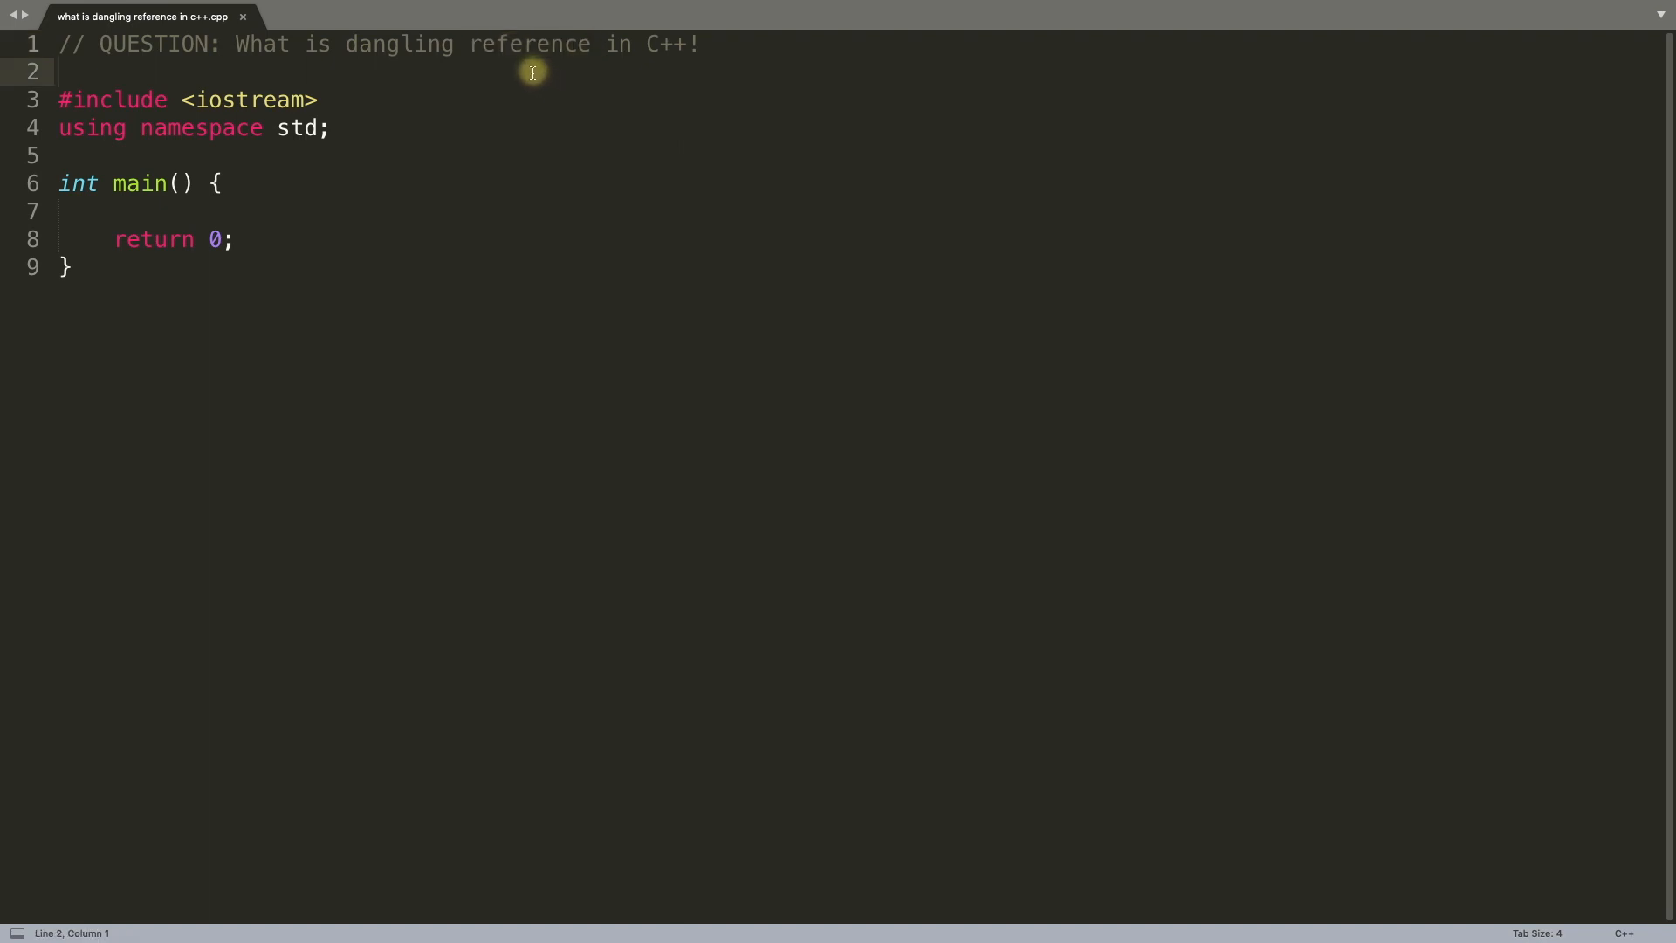
Write int& fun() above main with a local int i = 10 returned by reference.
{"action": "left_click", "coordinate": [324, 162]}
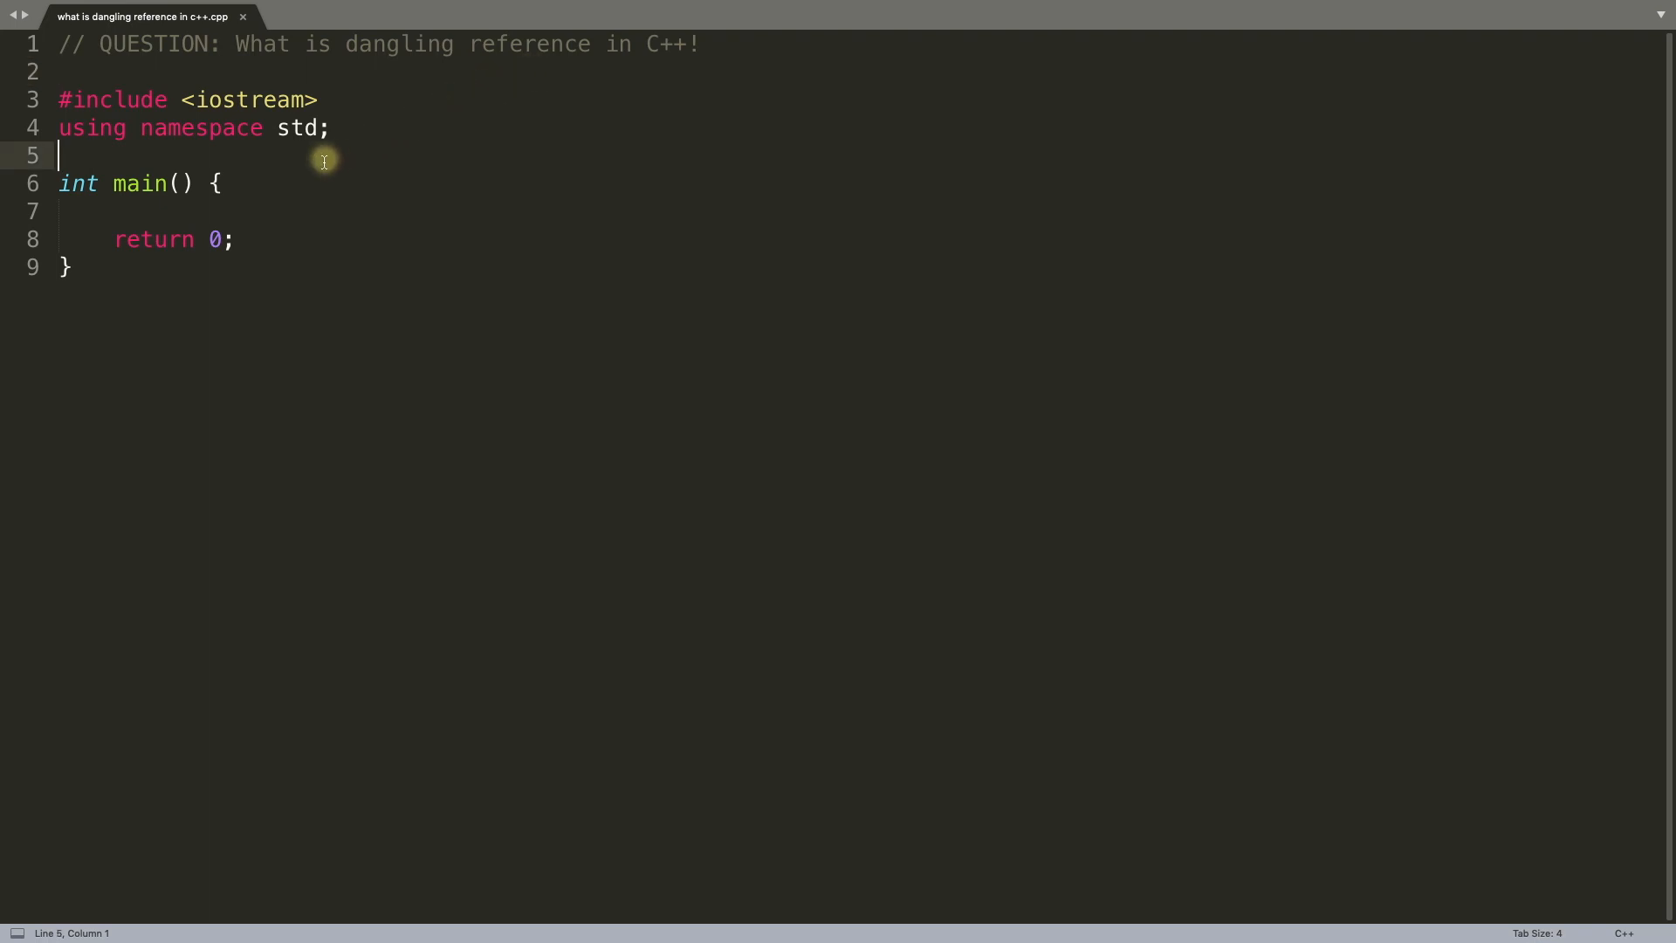
{"action": "key", "text": "Return"}
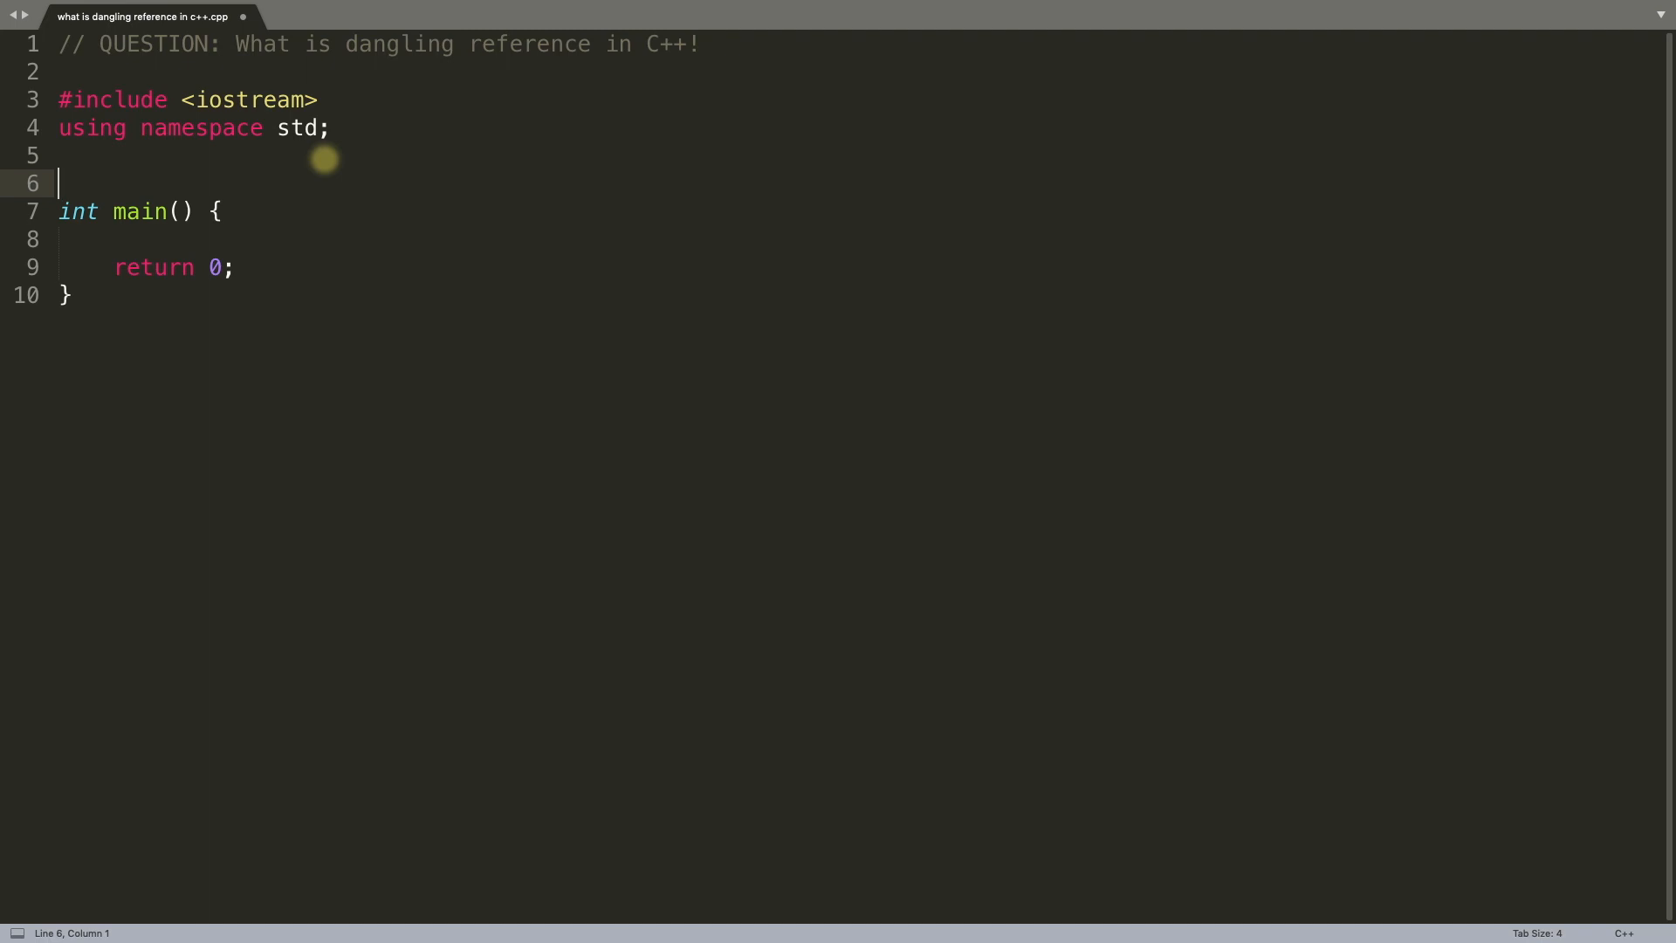
{"action": "type", "text": "int & fun() {"}
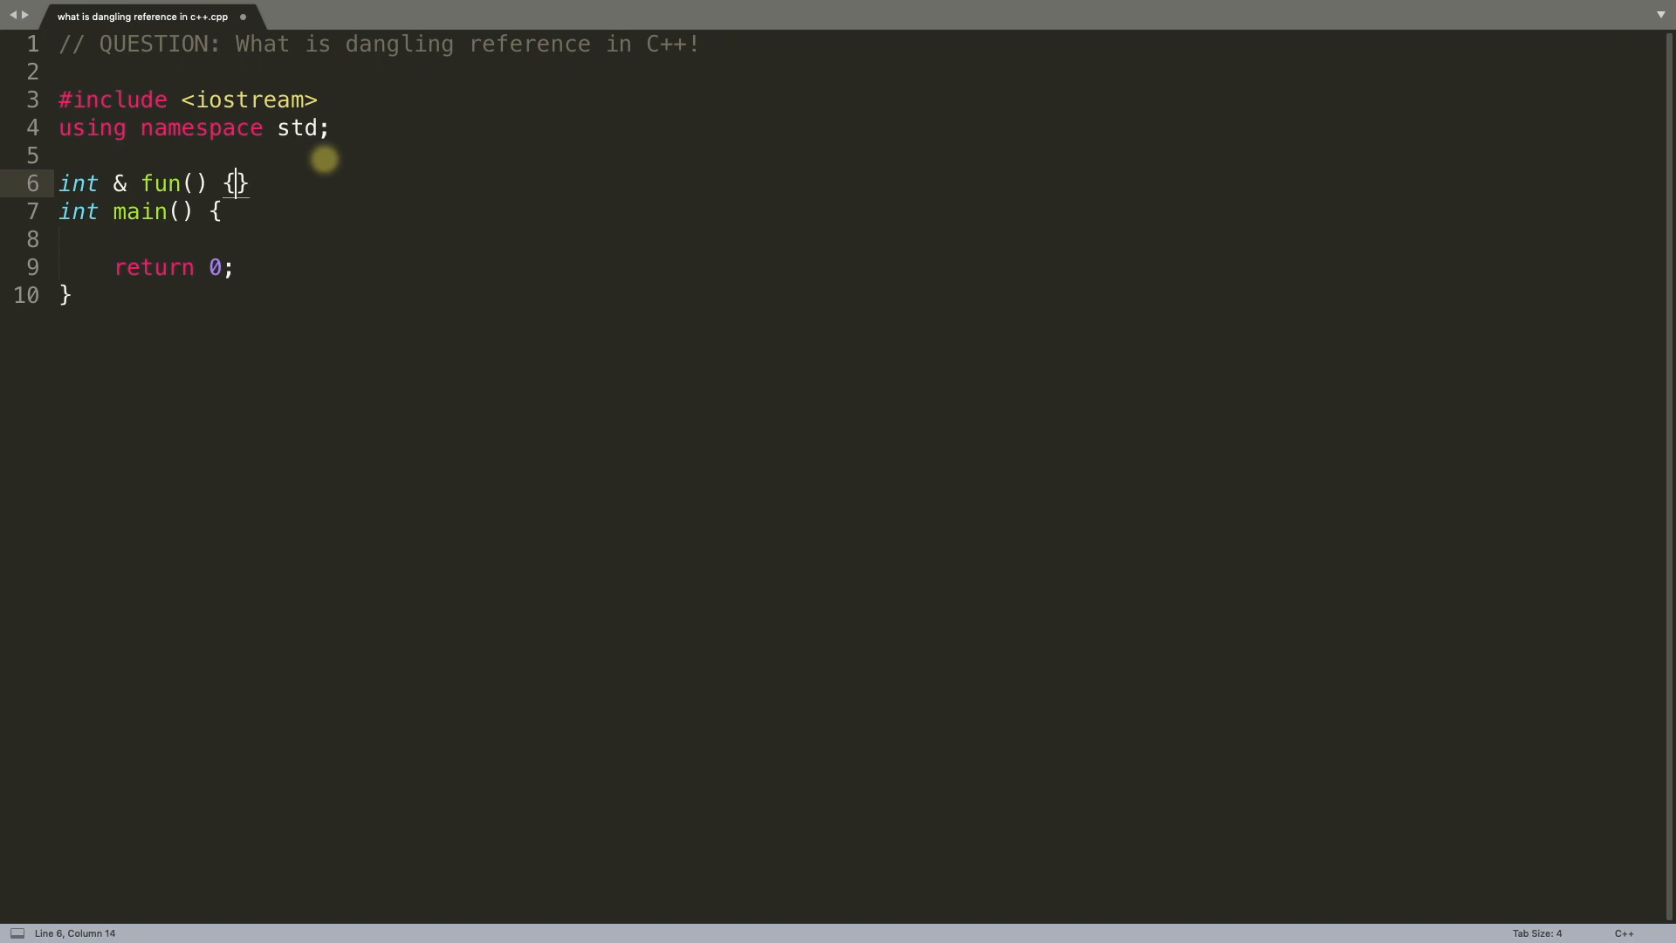
{"action": "key", "text": "Return"}
{"action": "type", "text": "i = 10;"}
{"action": "key", "text": "Return"}
{"action": "type", "text": "retur"}
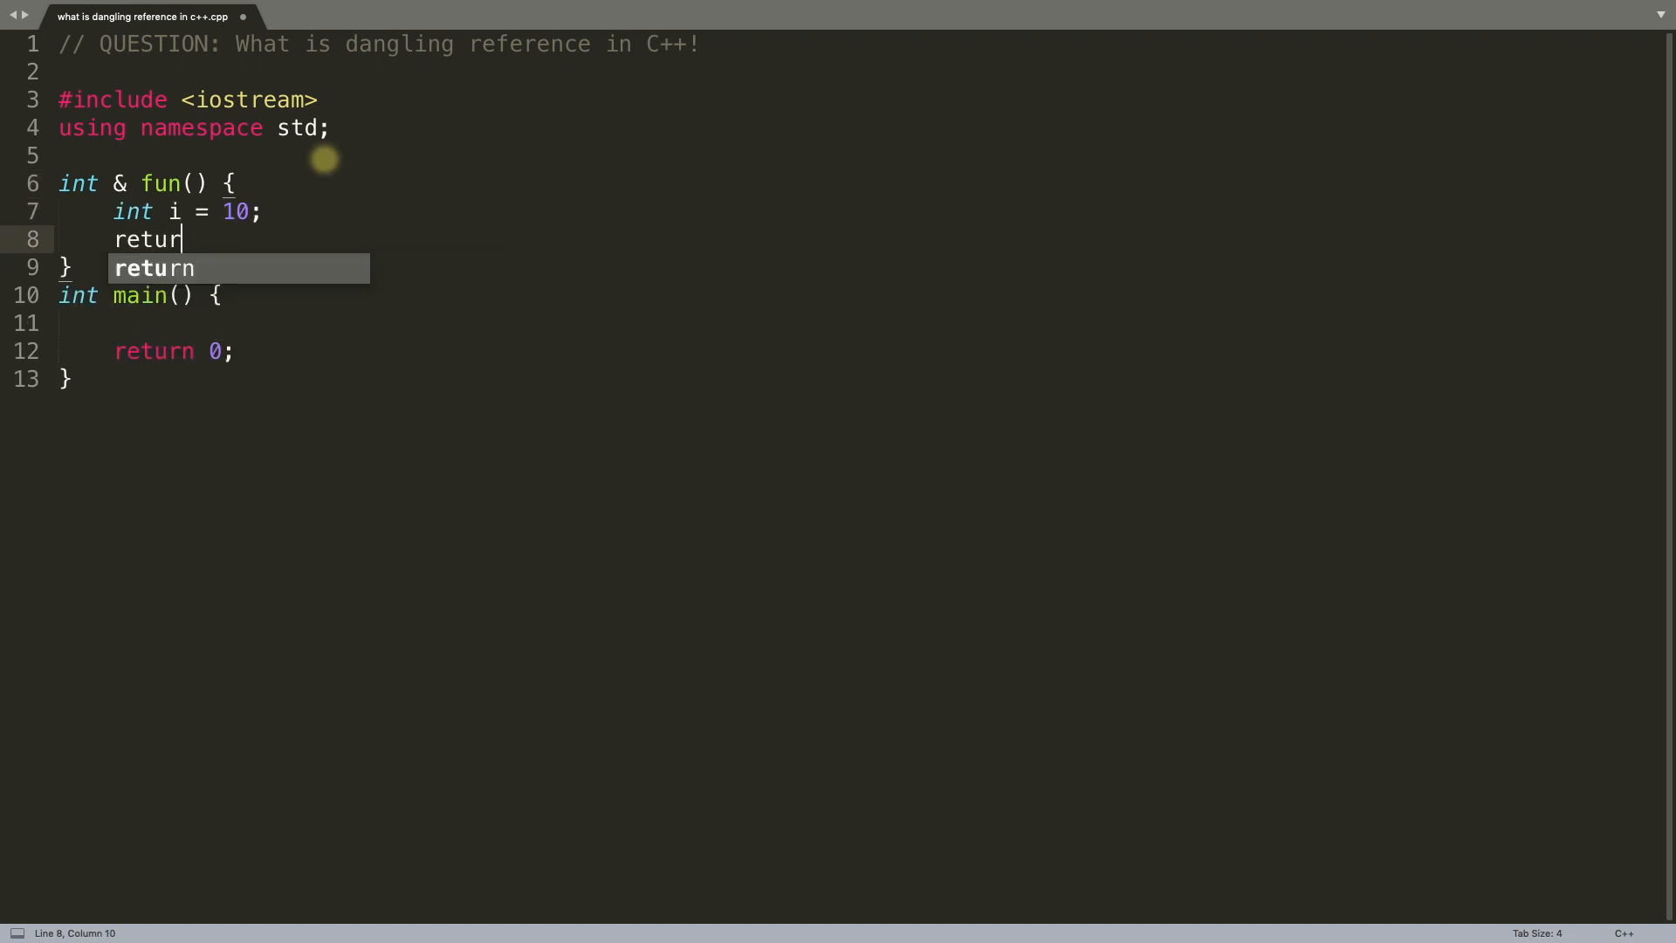
{"action": "type", "text": "n i;"}
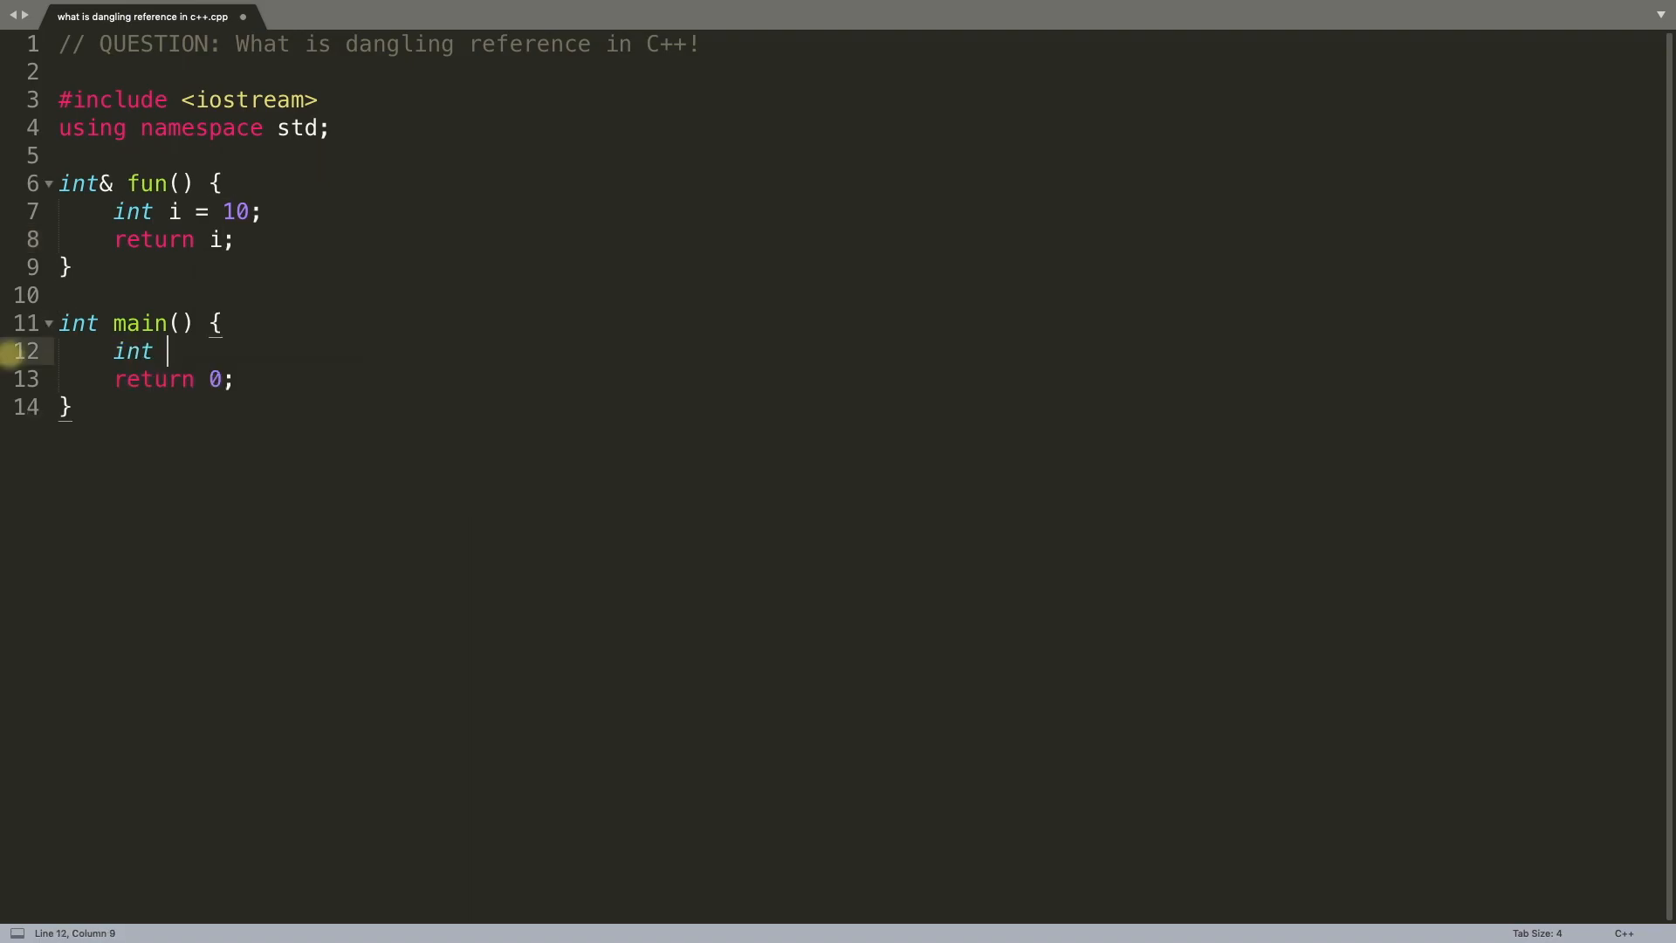
{"action": "type", "text": " fun()"}
{"action": "type", "text": "&"}
Bind int &k = fun() in main, print k on the next line, and save the file.
{"action": "key", "text": "Return"}
{"action": "type", "text": "cout <<"}
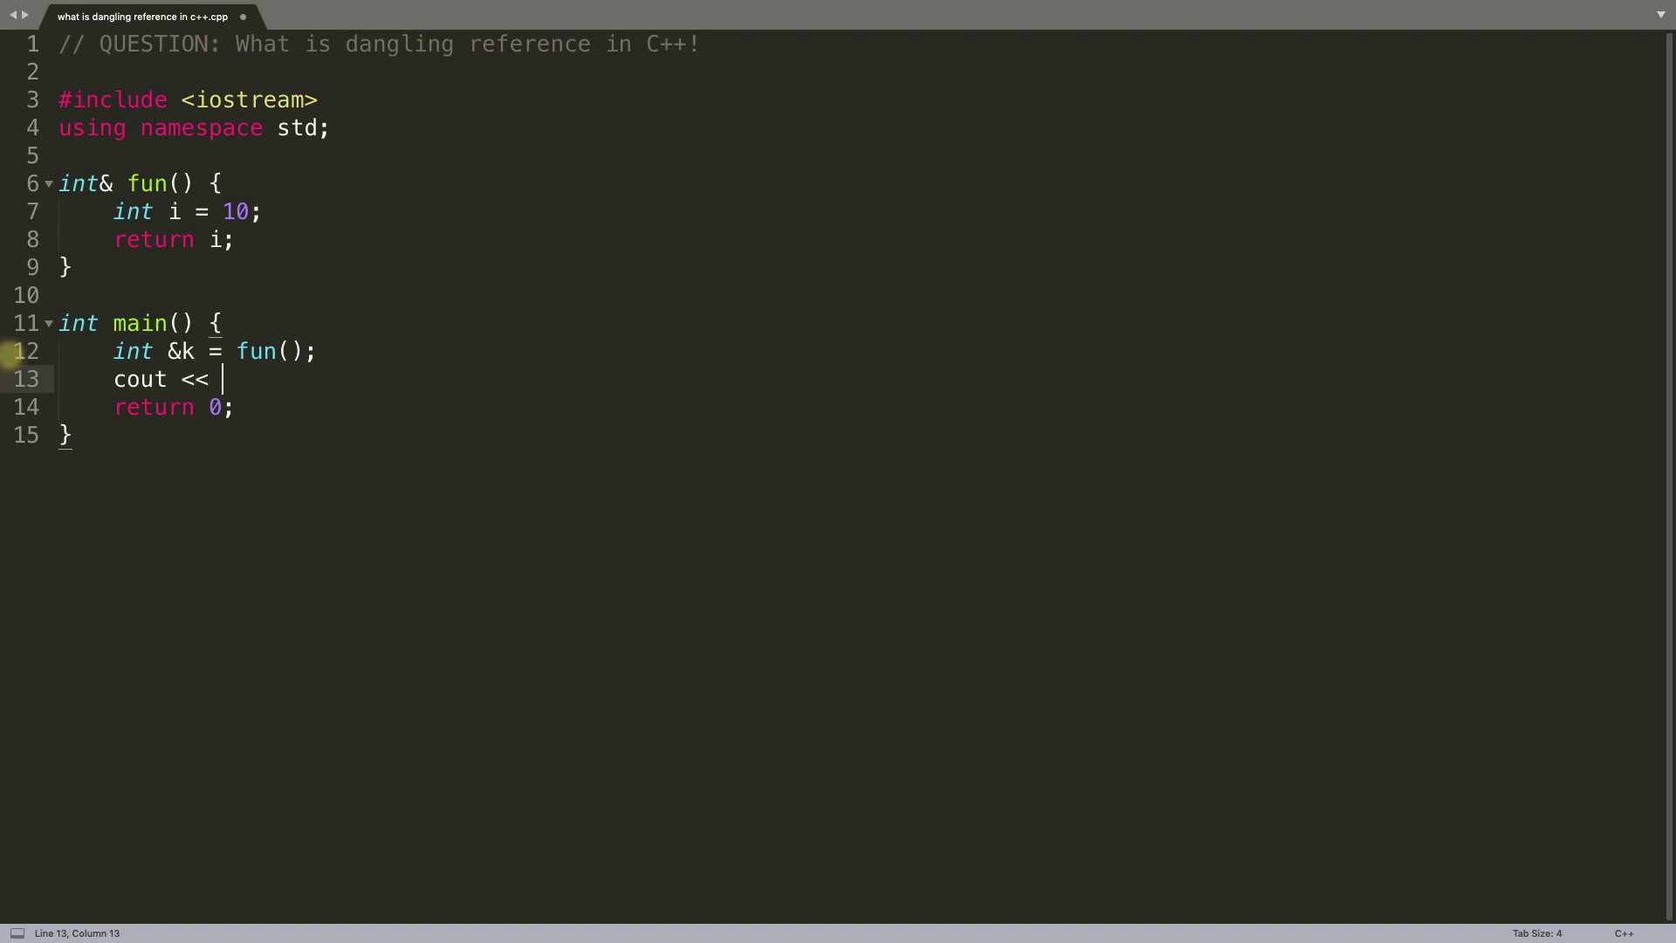
{"action": "type", "text": "."}
{"action": "type", "text": "end;"}
{"action": "key", "text": "ctrl+s"}
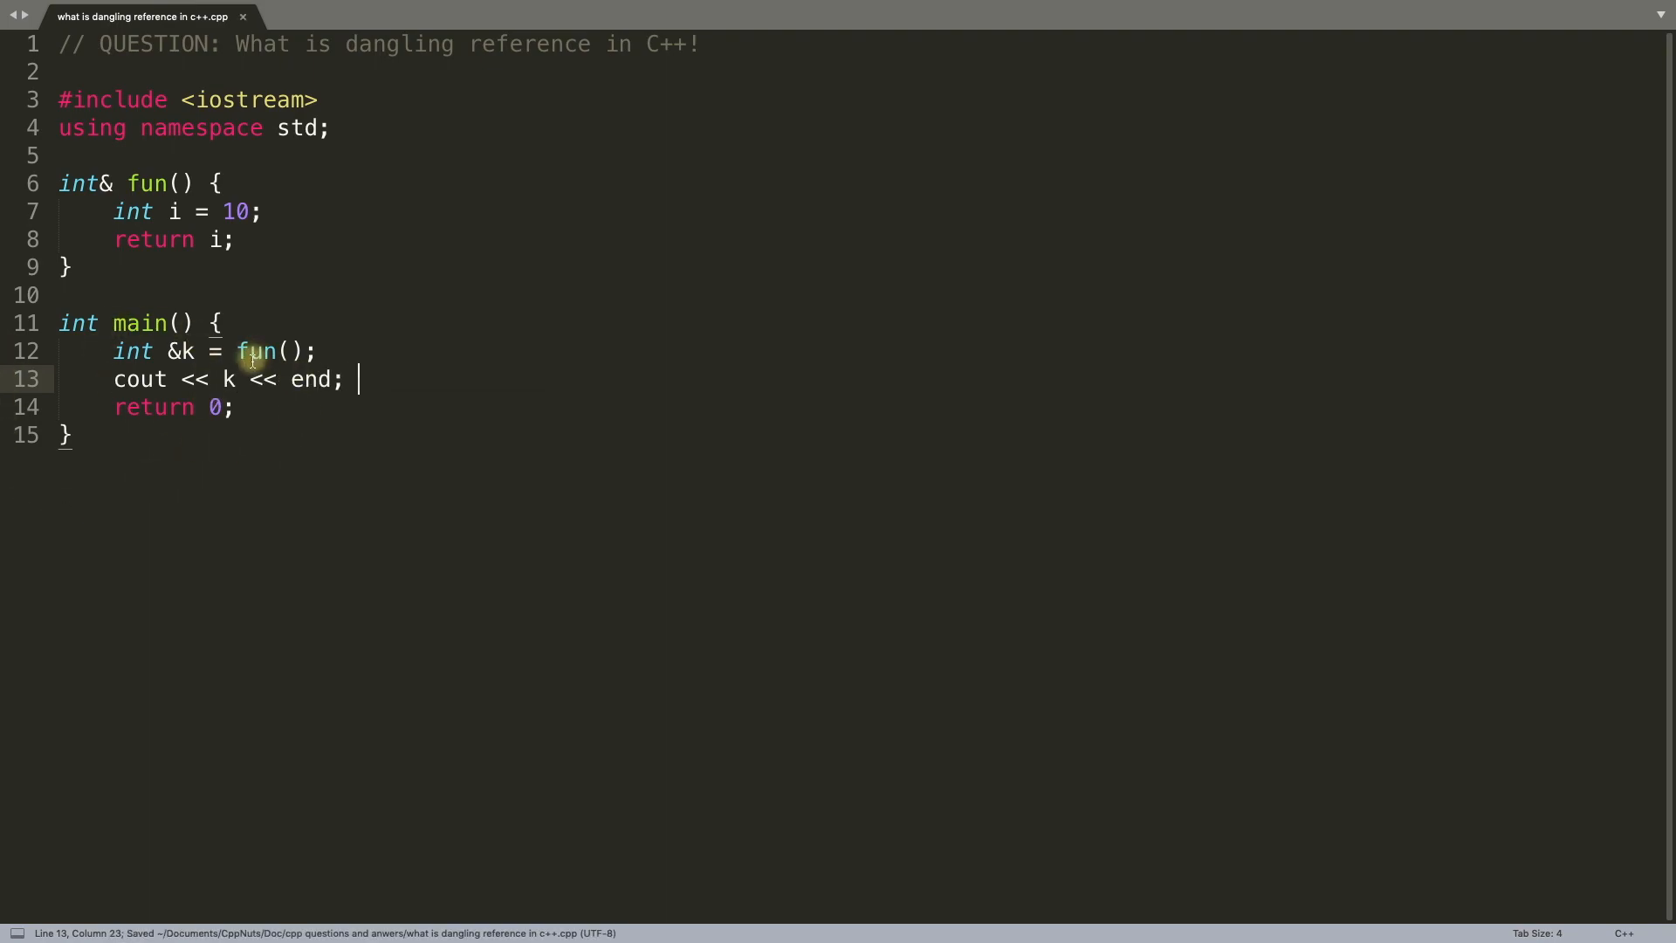
Highlight main, the fun call, fun's local i, and the reference k to trace the dangling reference.
{"action": "double_click", "coordinate": [136, 324]}
{"action": "double_click", "coordinate": [257, 351]}
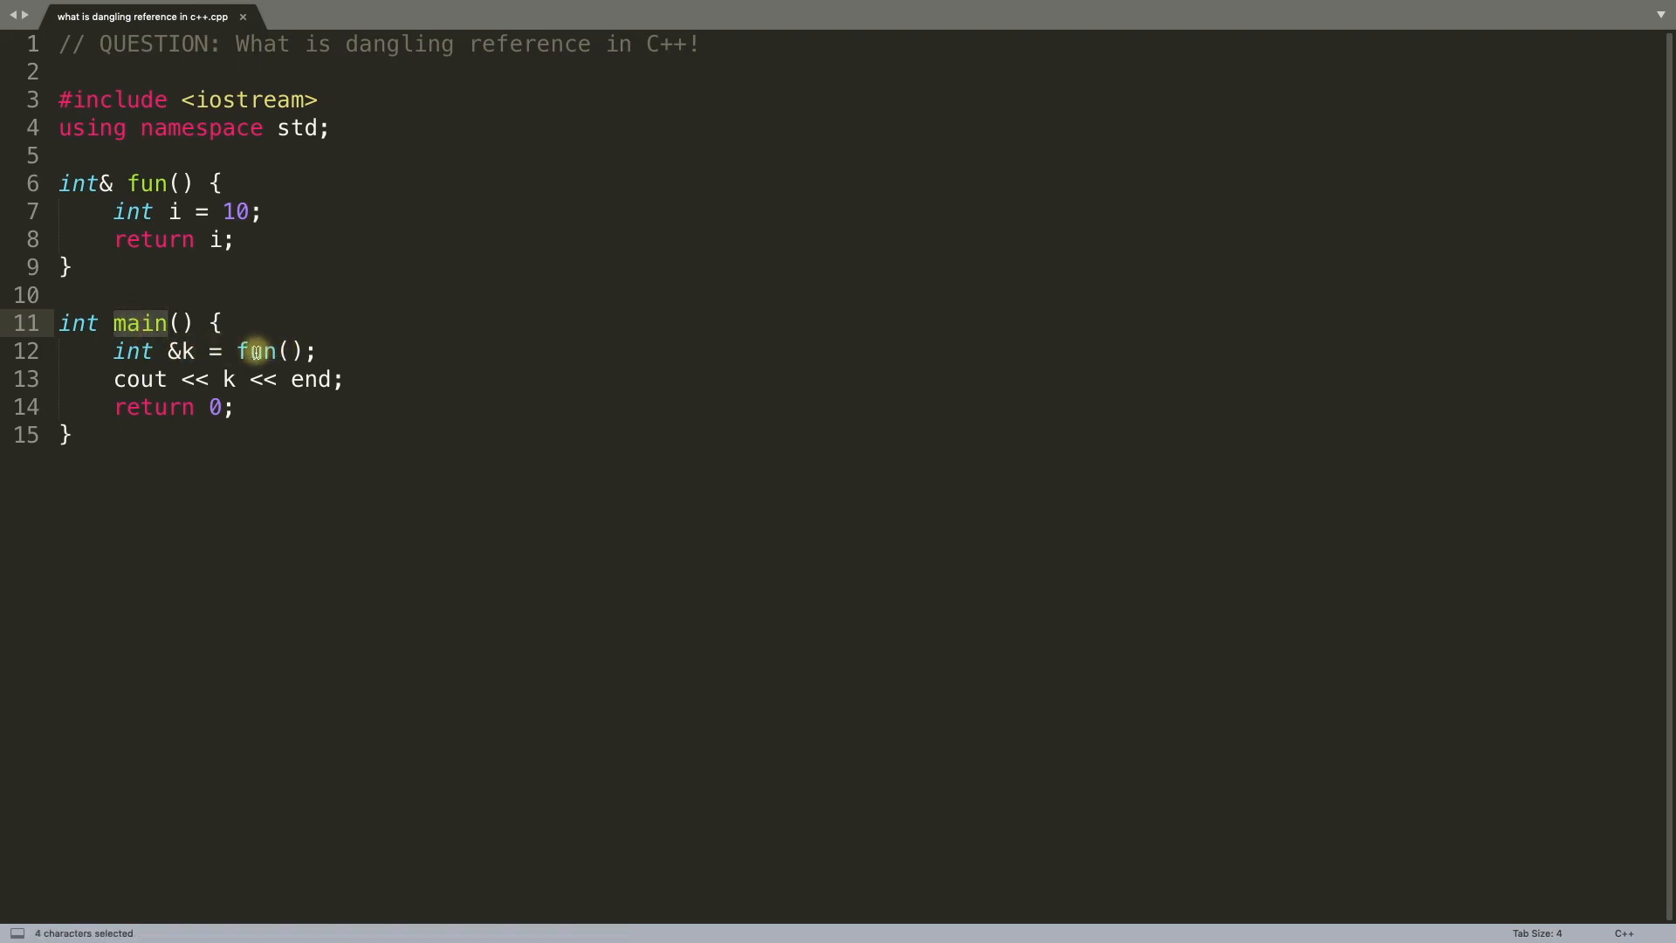
{"action": "mouse_move", "coordinate": [131, 184]}
{"action": "left_mouse_down"}
{"action": "mouse_move", "coordinate": [141, 220]}
{"action": "mouse_move", "coordinate": [256, 213]}
{"action": "left_mouse_up"}
{"action": "left_click", "coordinate": [263, 211]}
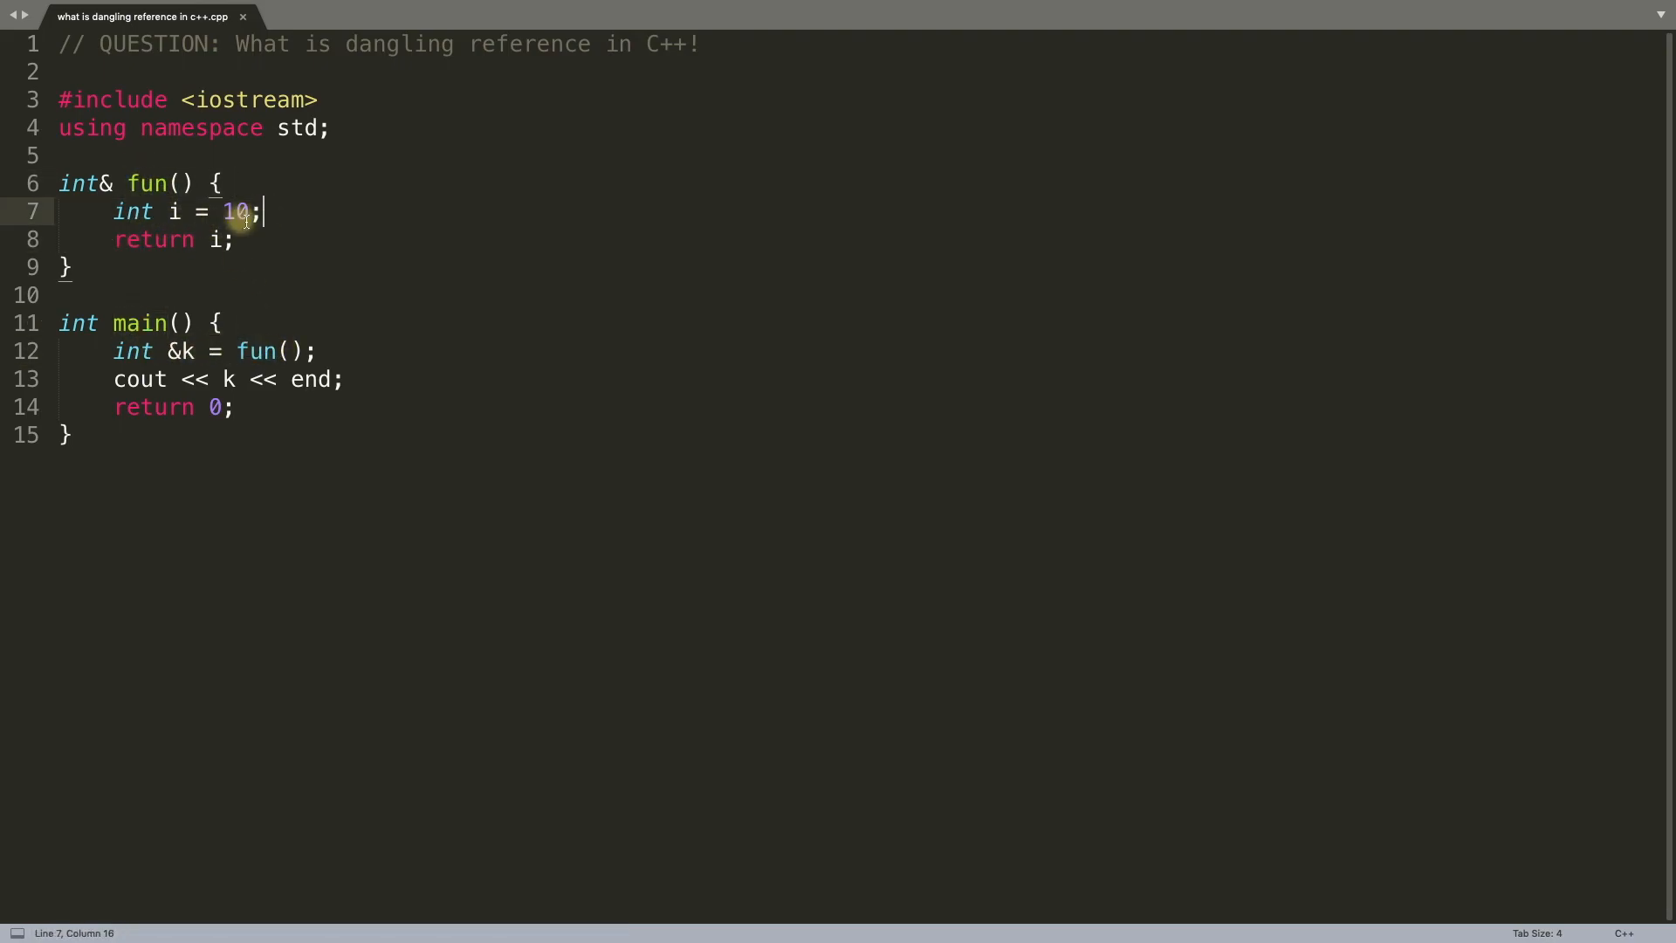
{"action": "double_click", "coordinate": [215, 239]}
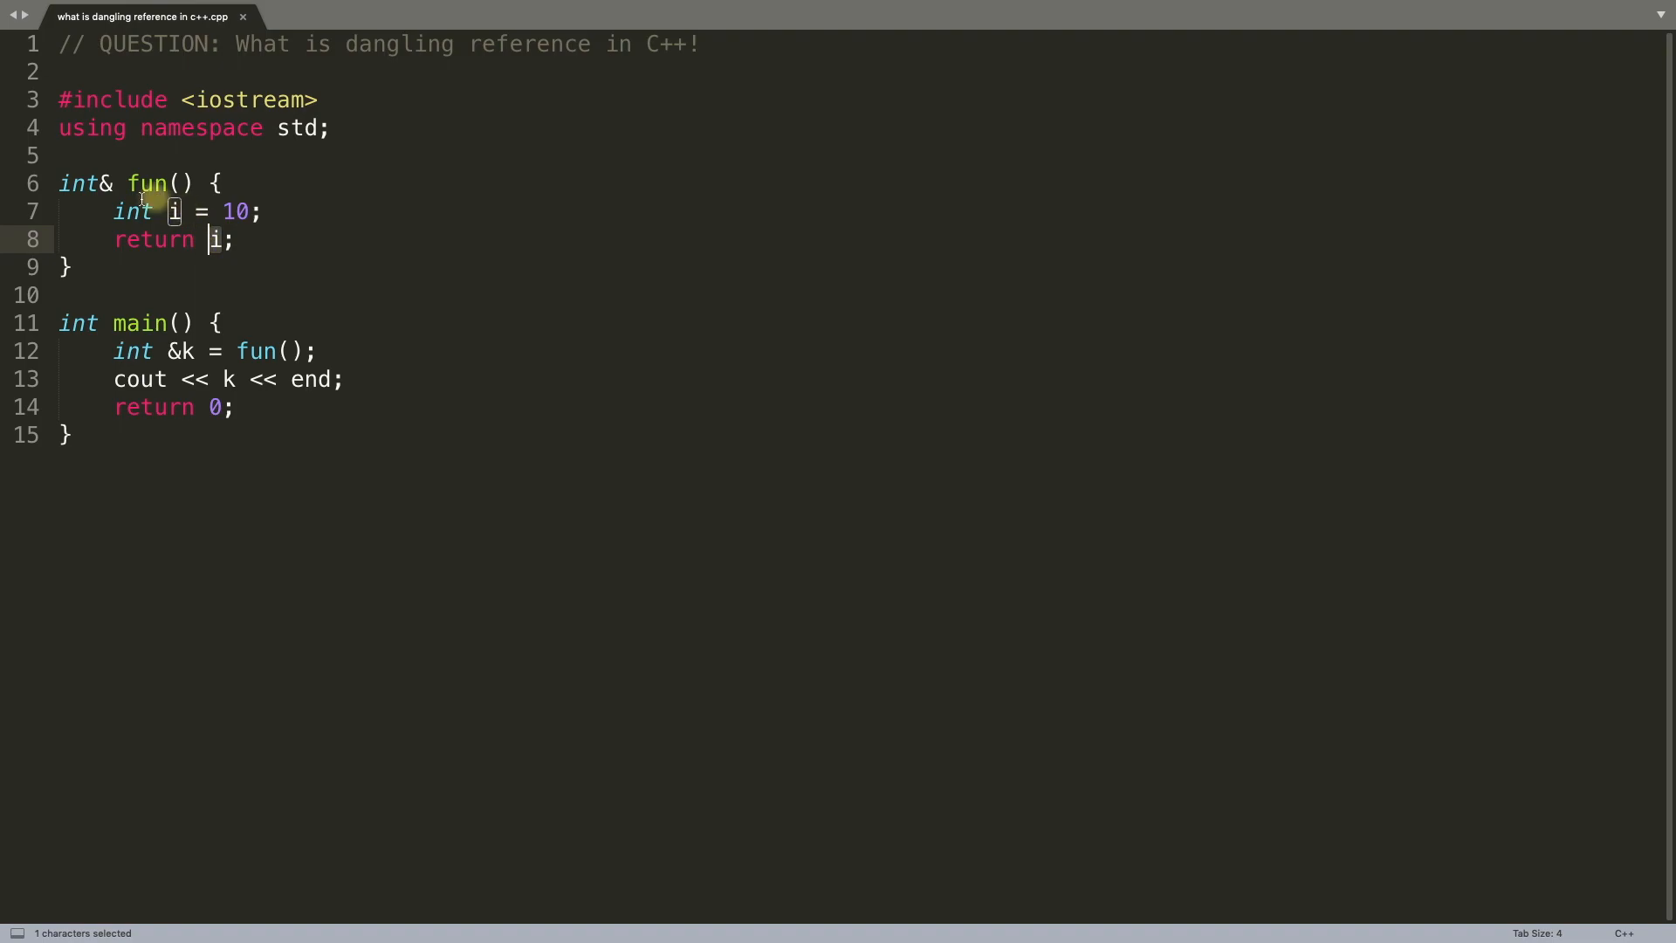
{"action": "double_click", "coordinate": [183, 351]}
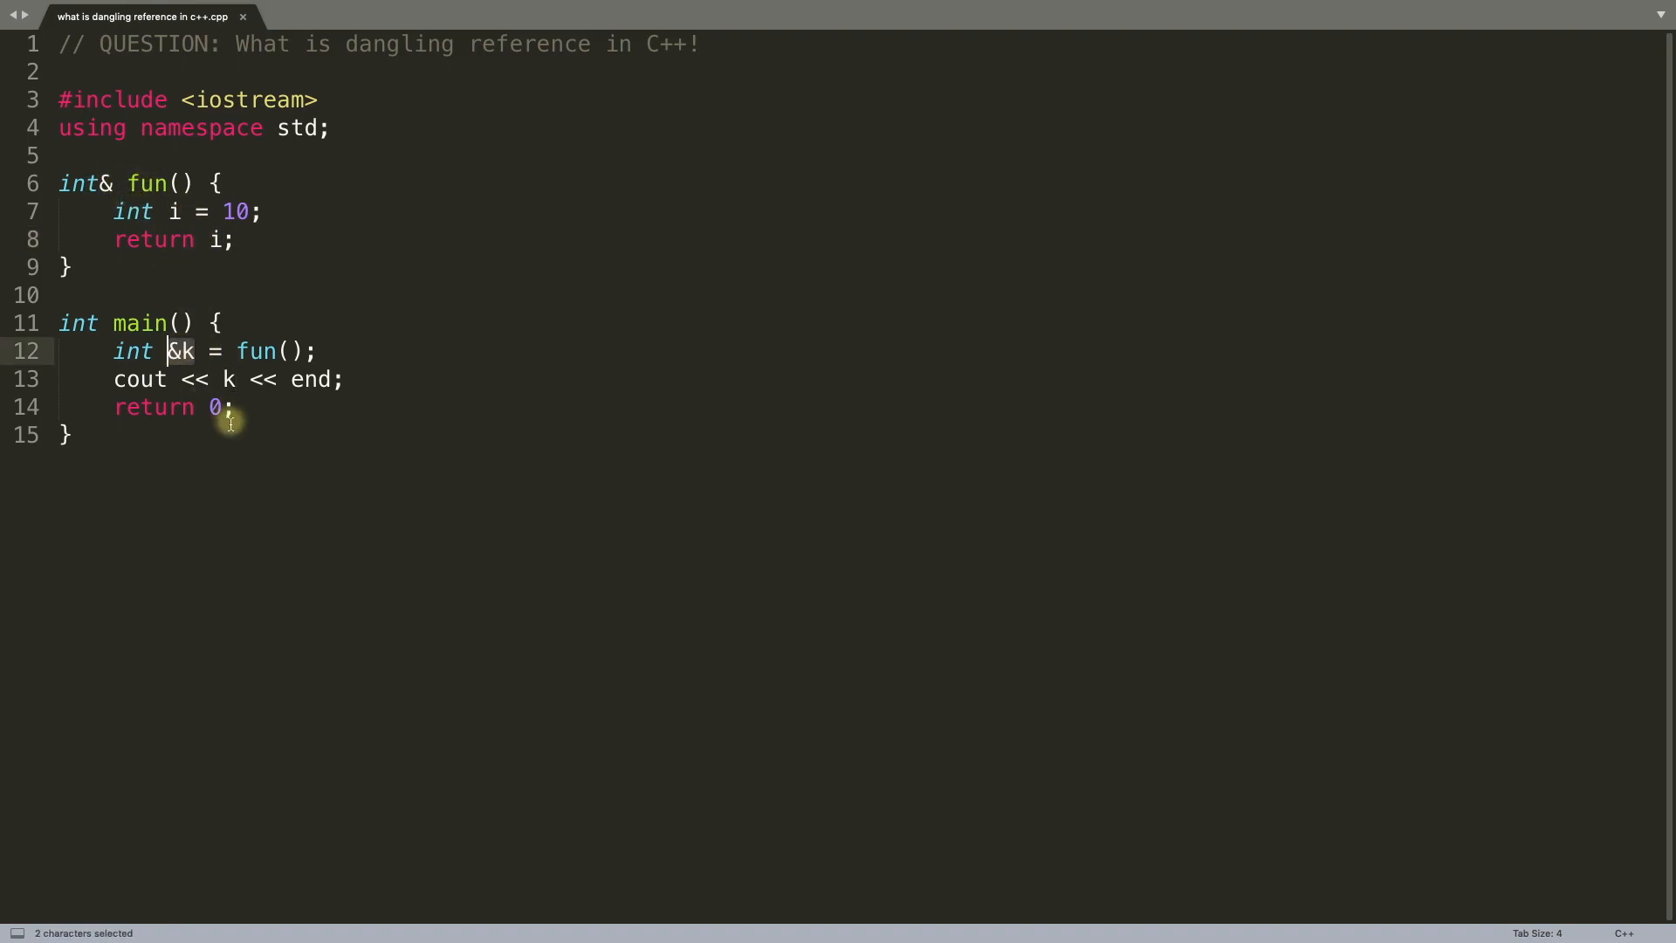
{"action": "double_click", "coordinate": [227, 380]}
Correct the print statement to end with endl and save the file.
{"action": "left_click", "coordinate": [330, 381]}
{"action": "type", "text": "l"}
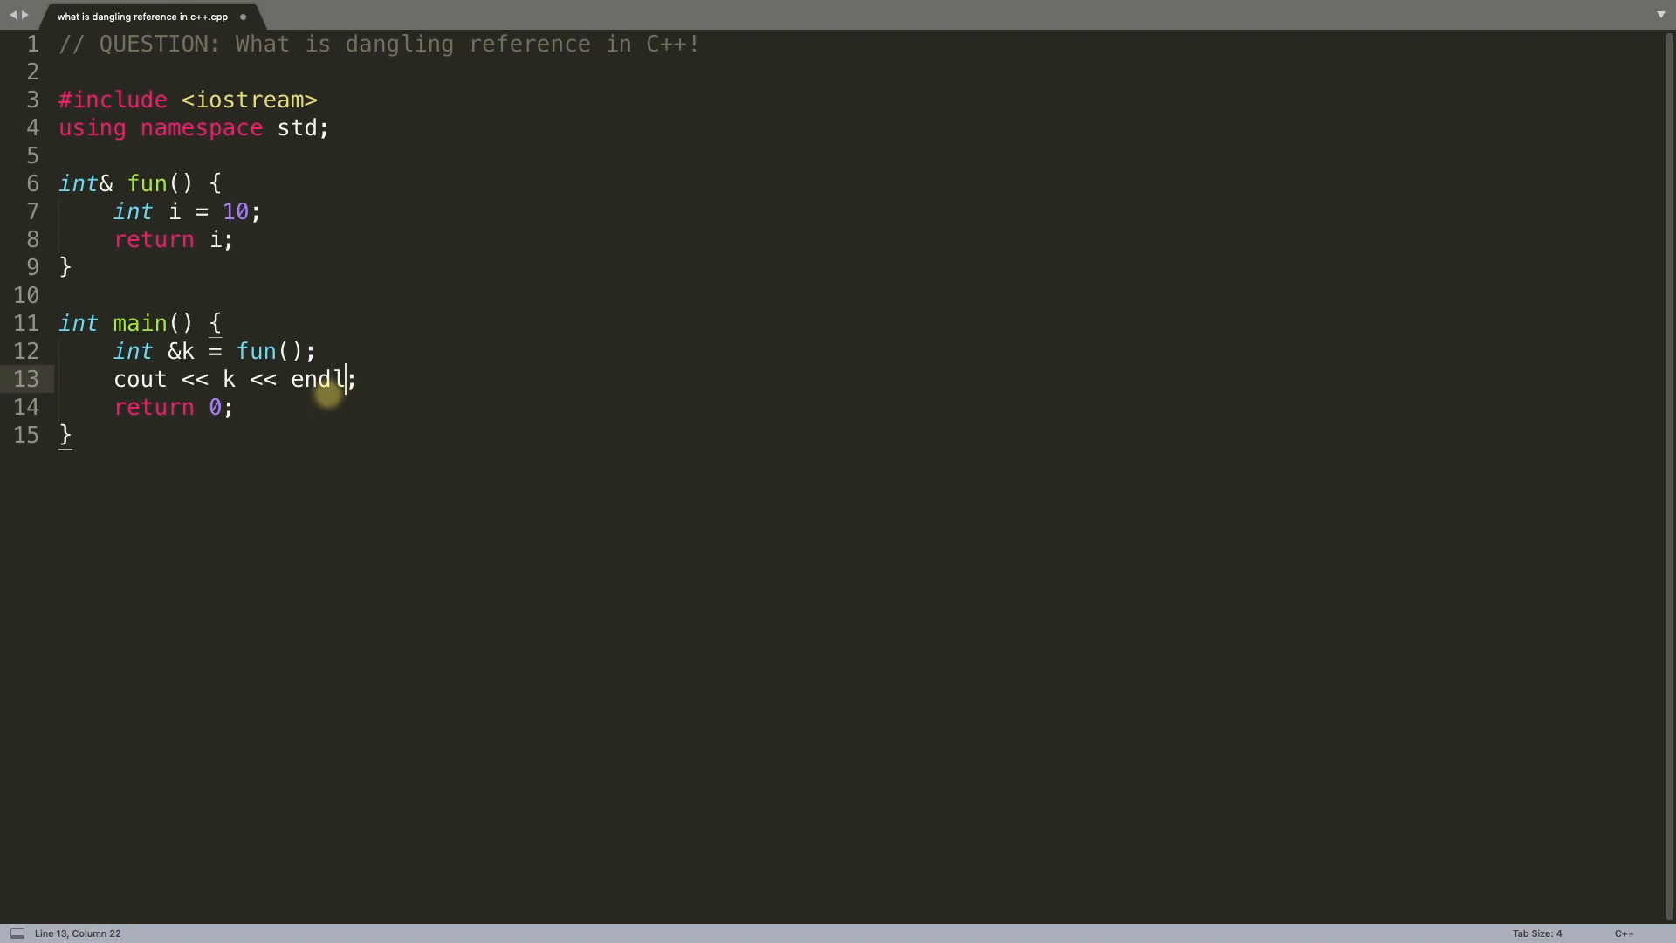
{"action": "key", "text": "End"}
{"action": "key", "text": "ctrl+s"}
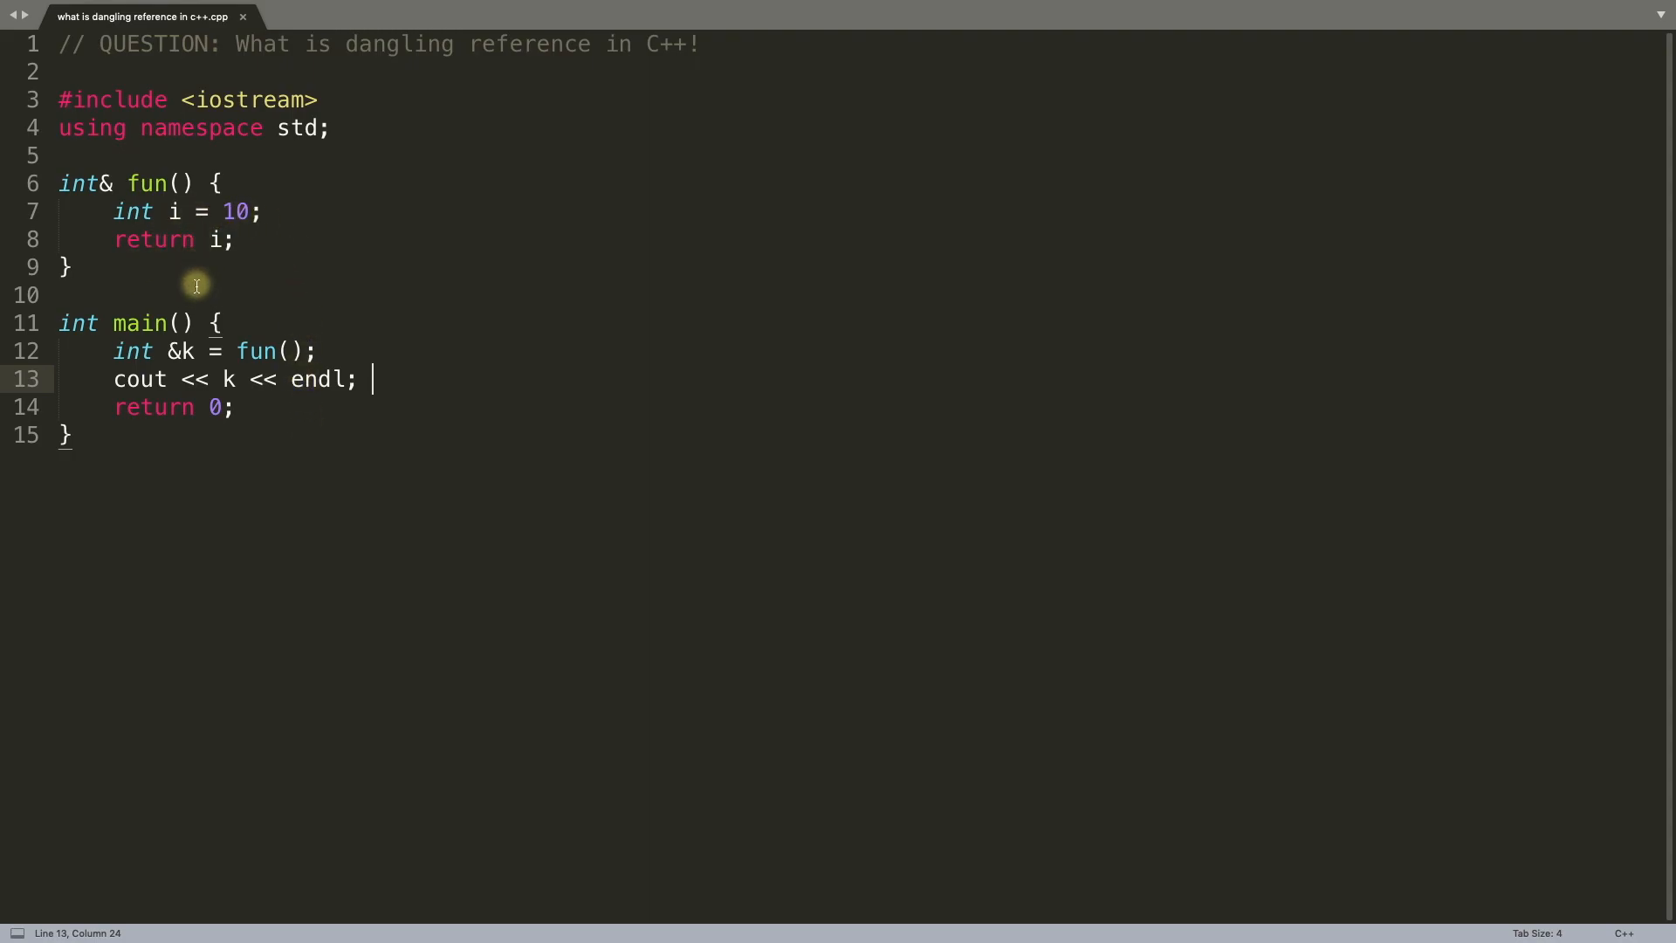
{"action": "double_click", "coordinate": [214, 239]}
{"action": "double_click", "coordinate": [107, 184]}
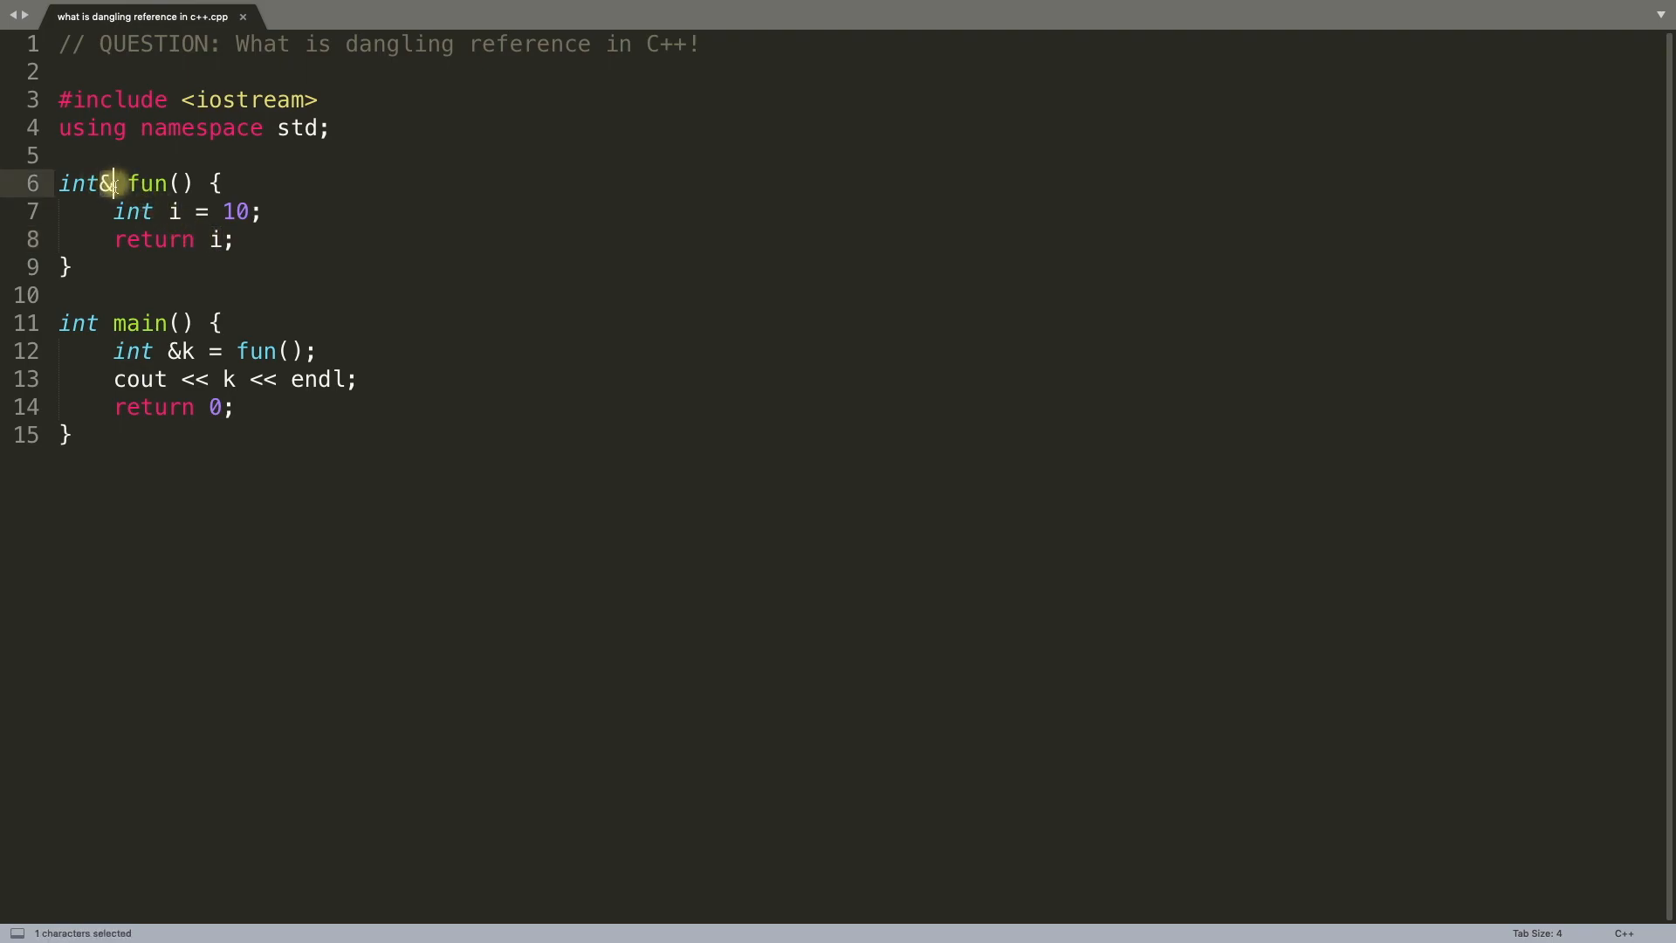
{"action": "left_click", "coordinate": [296, 265]}
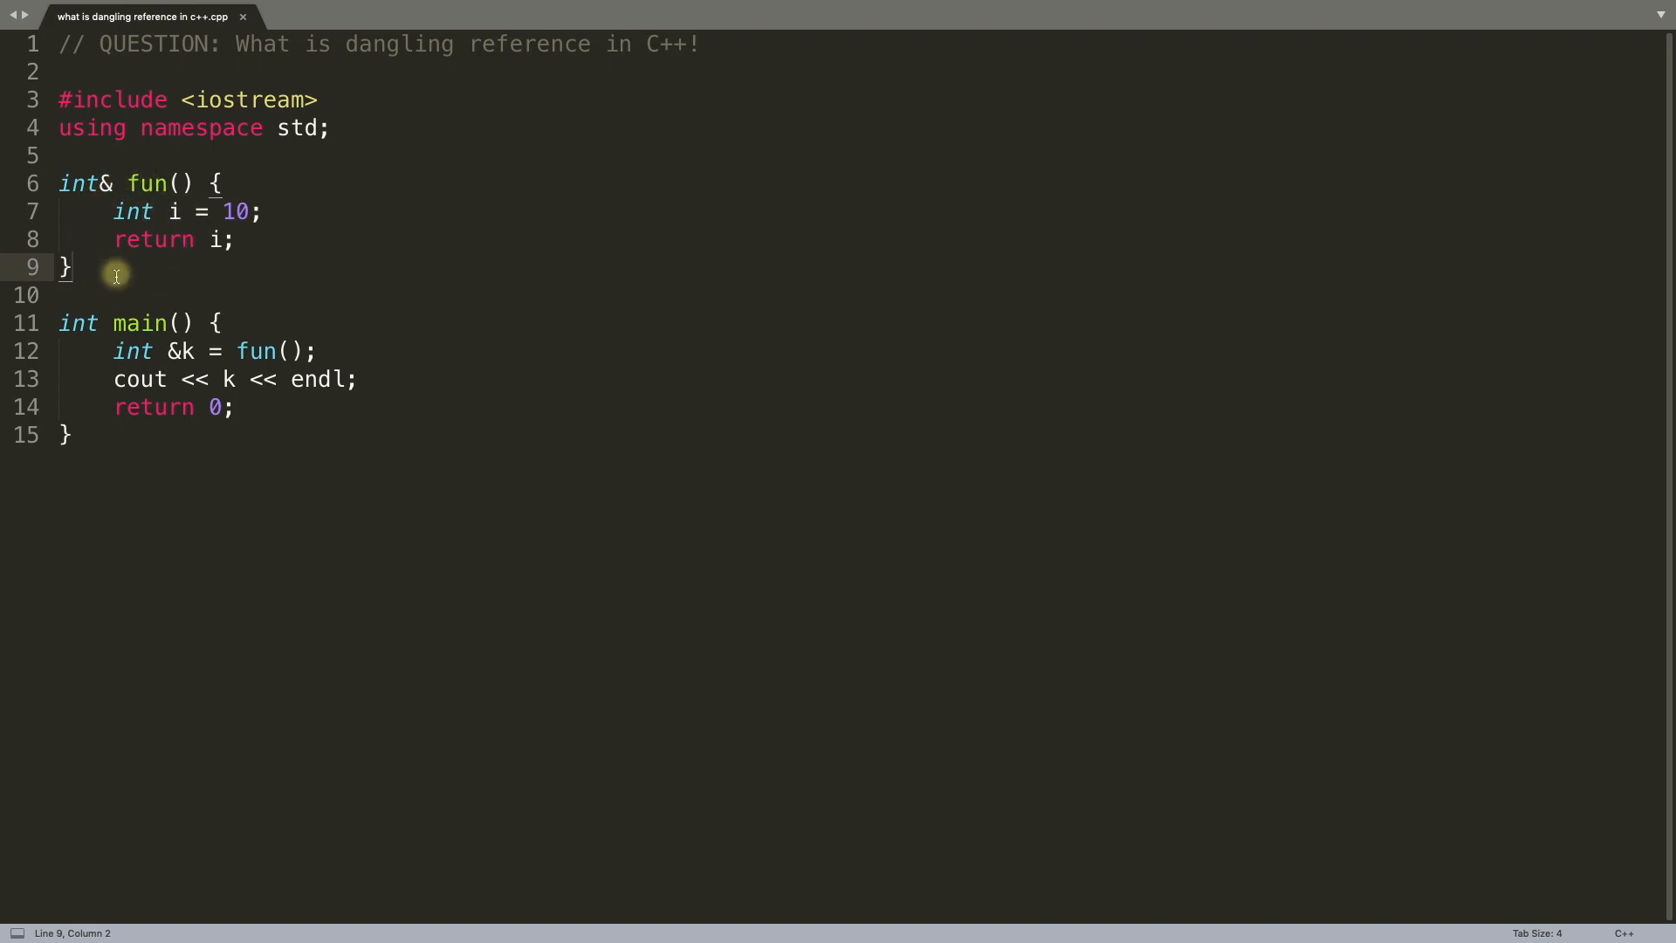
{"action": "double_click", "coordinate": [175, 211]}
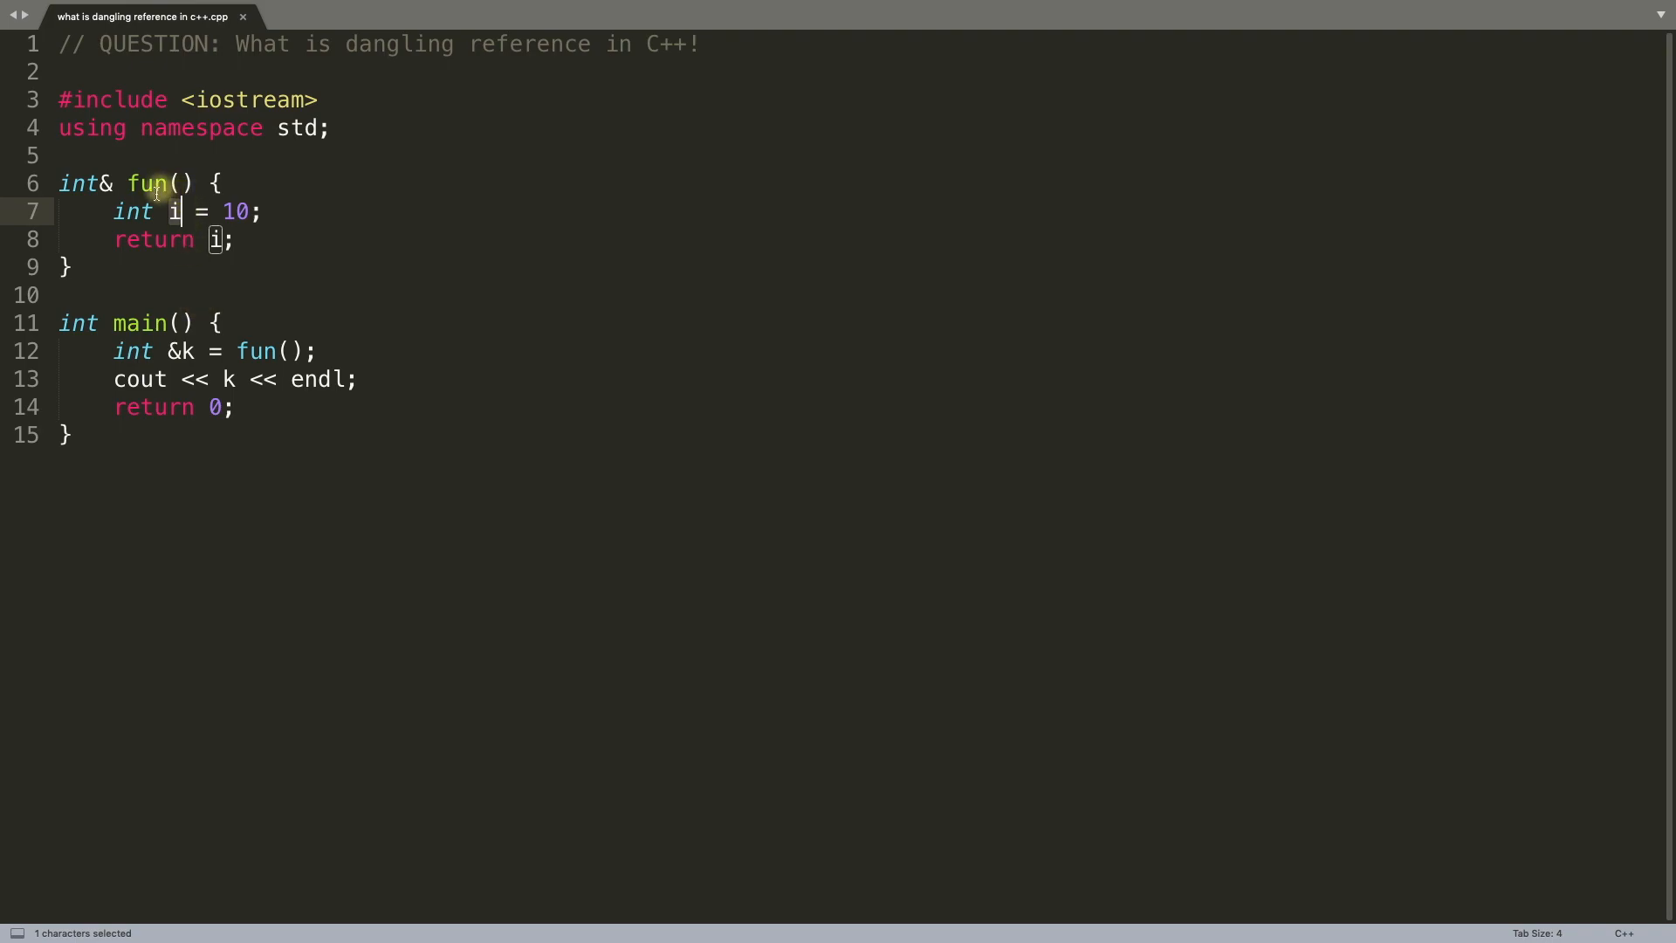
{"action": "double_click", "coordinate": [186, 351]}
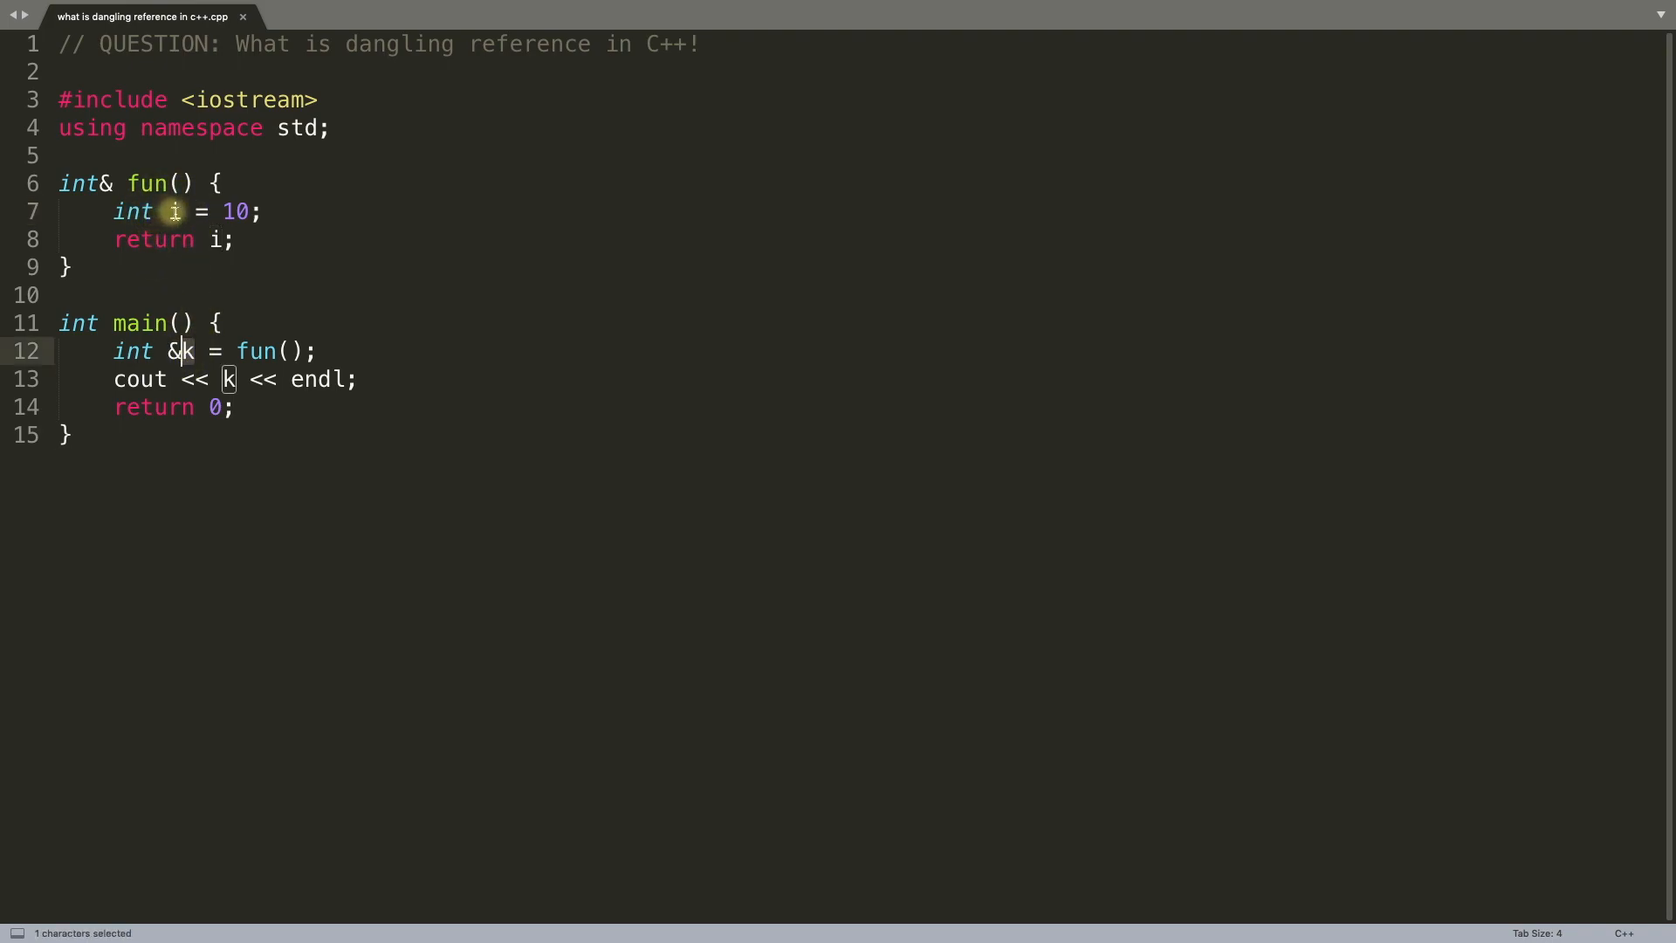
{"action": "double_click", "coordinate": [176, 210]}
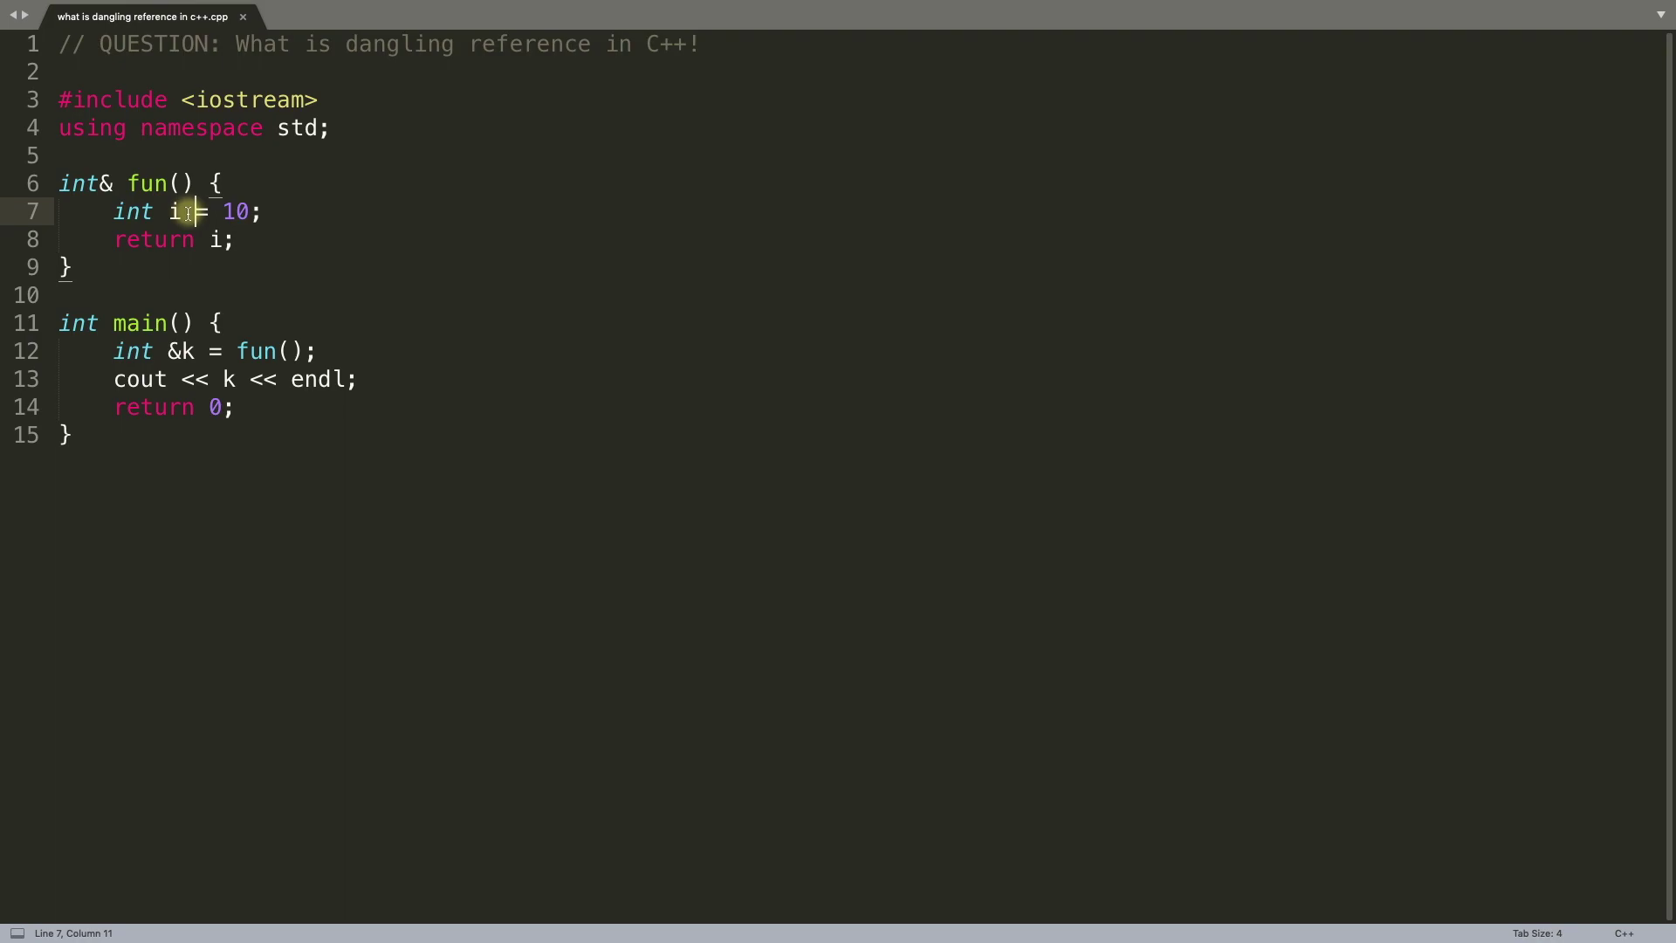
{"action": "double_click", "coordinate": [186, 351]}
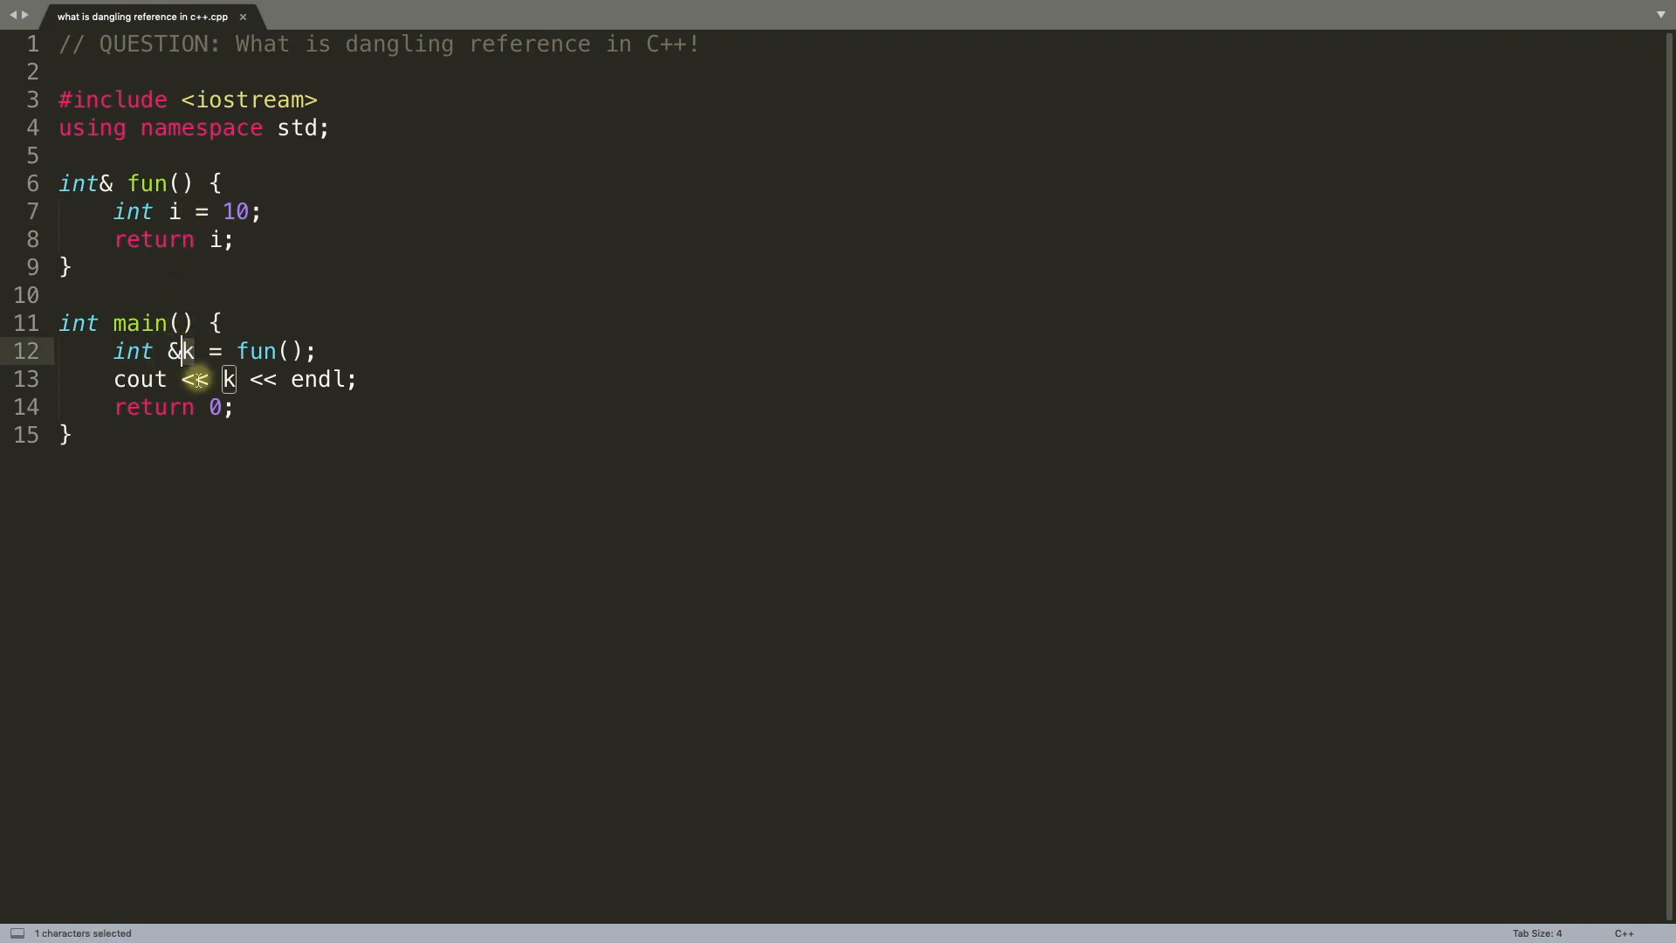
{"action": "double_click", "coordinate": [176, 210]}
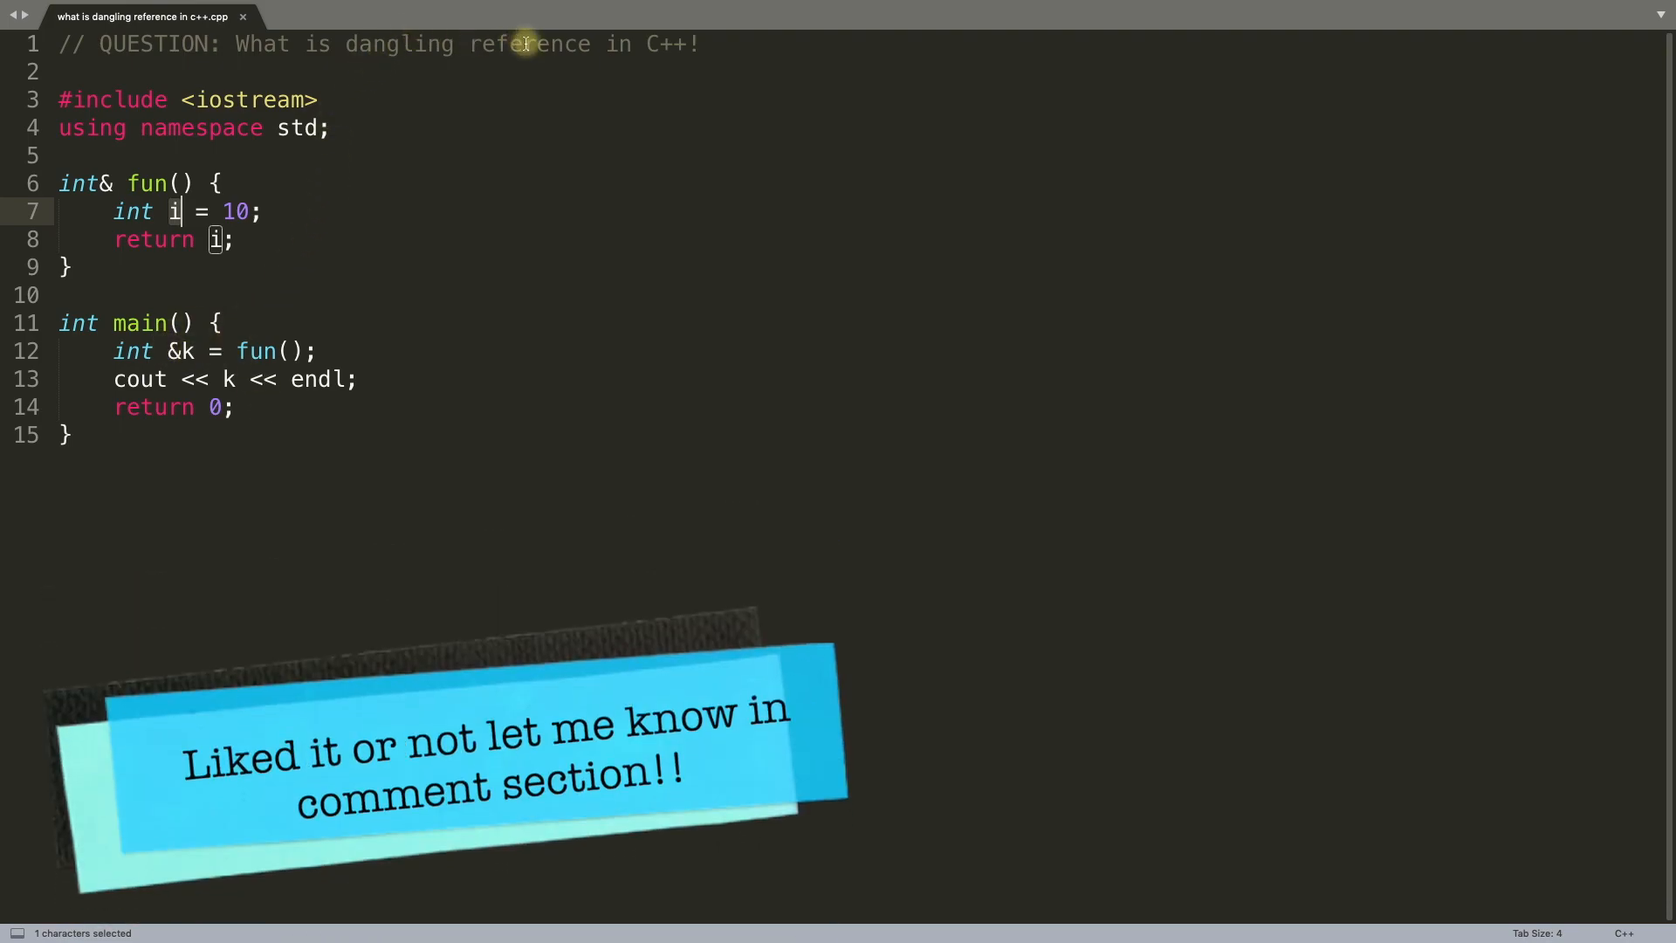
{"action": "double_click", "coordinate": [526, 44]}
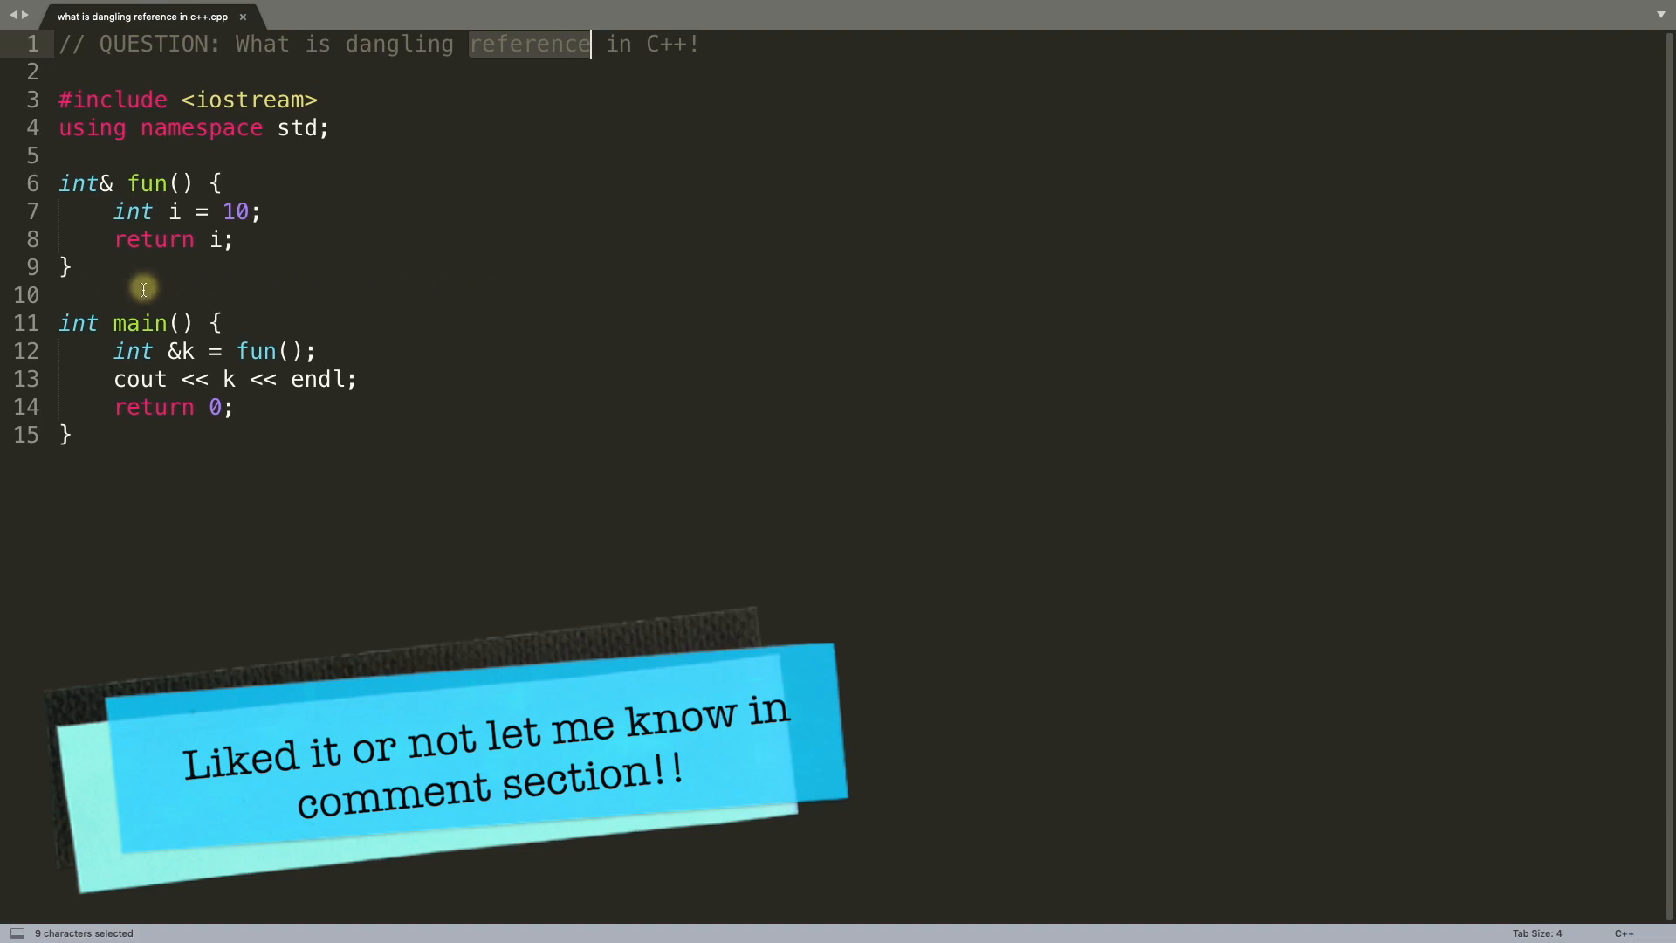
{"action": "left_click", "coordinate": [526, 76]}
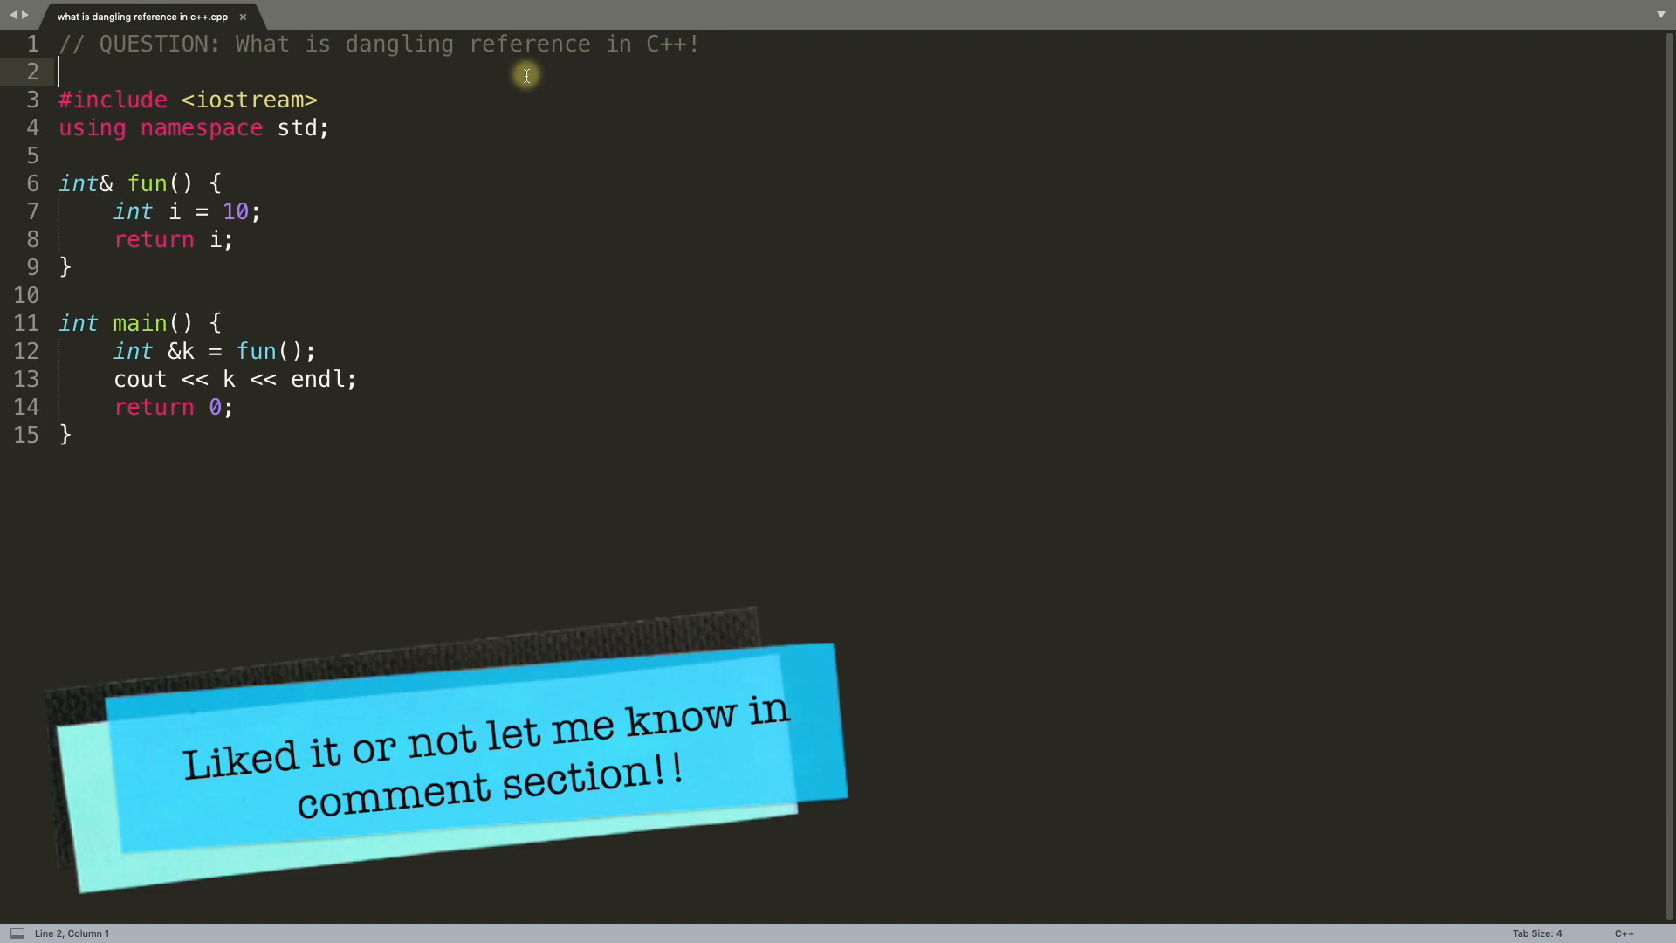